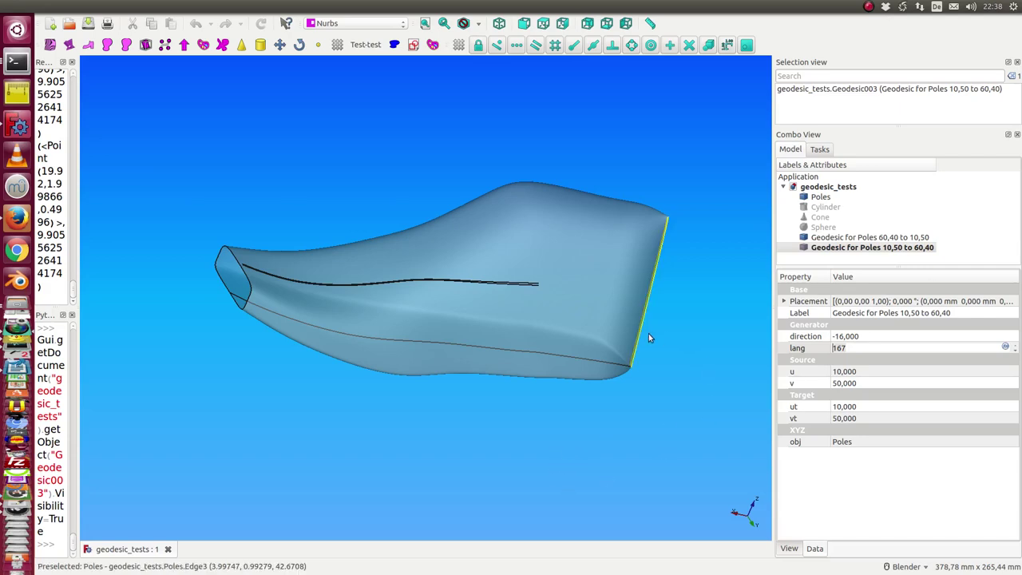
Step: Switch to Firefox showing the Wikipedia article on Geodesic
click(16, 216)
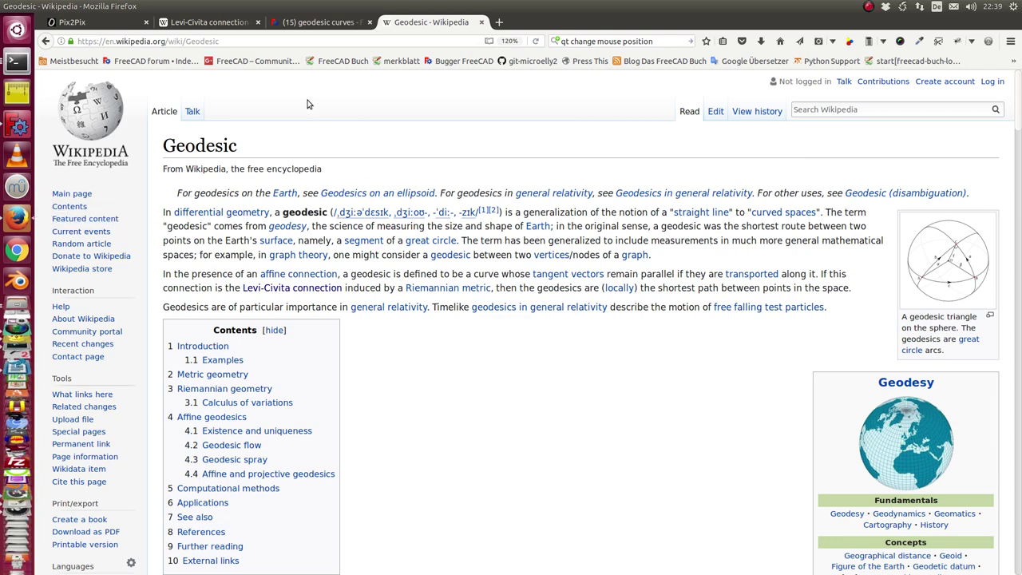
Step: Read the Levi-Civita connection article down to History, then go back to FreeCAD
click(229, 22)
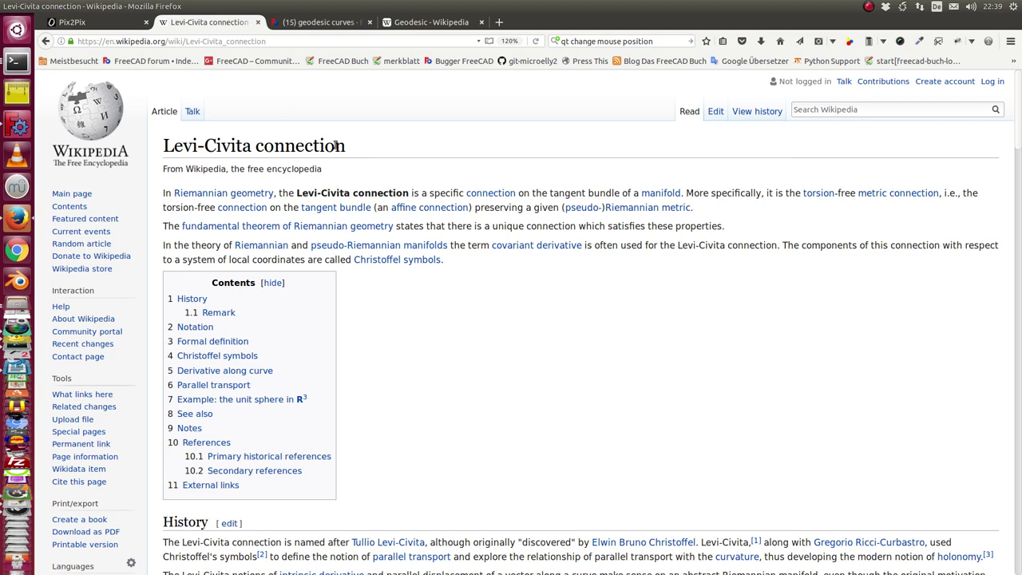
scroll(467, 321, down, 3)
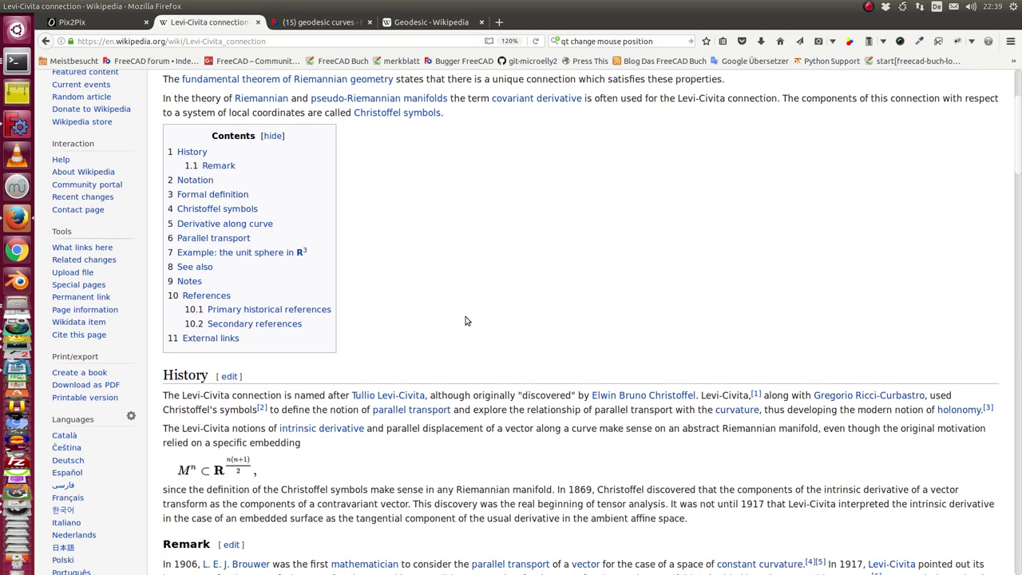
click(16, 126)
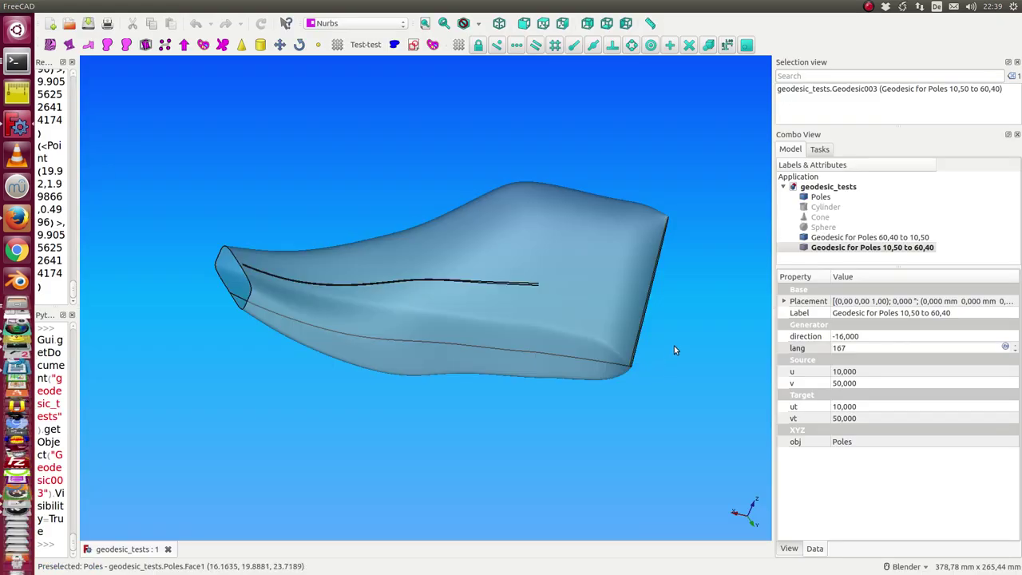
Step: Inspect the source u/v values of the two Poles geodesics (60,40→10,50 and 10,50→60,40)
click(819, 197)
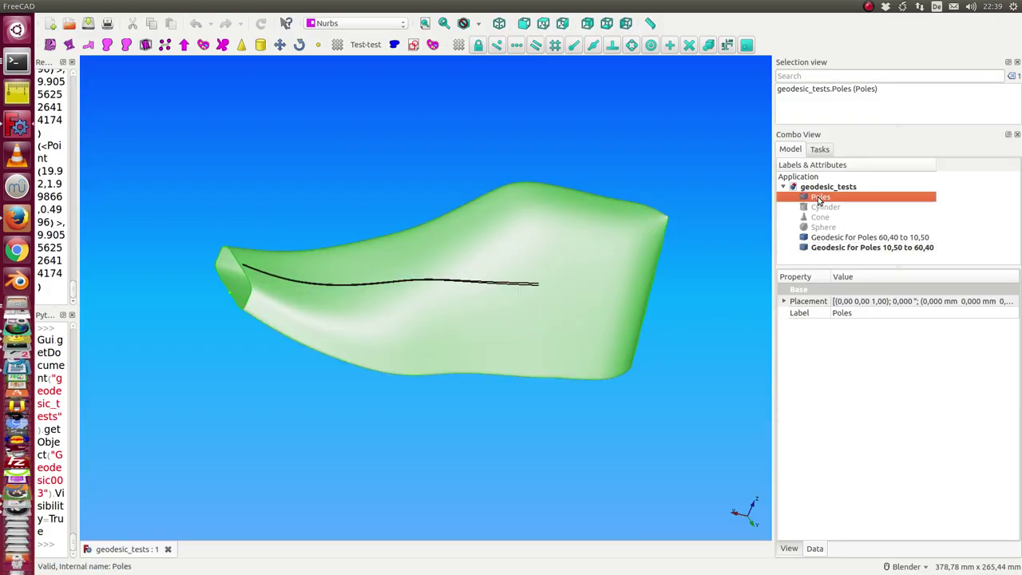
click(816, 238)
click(864, 373)
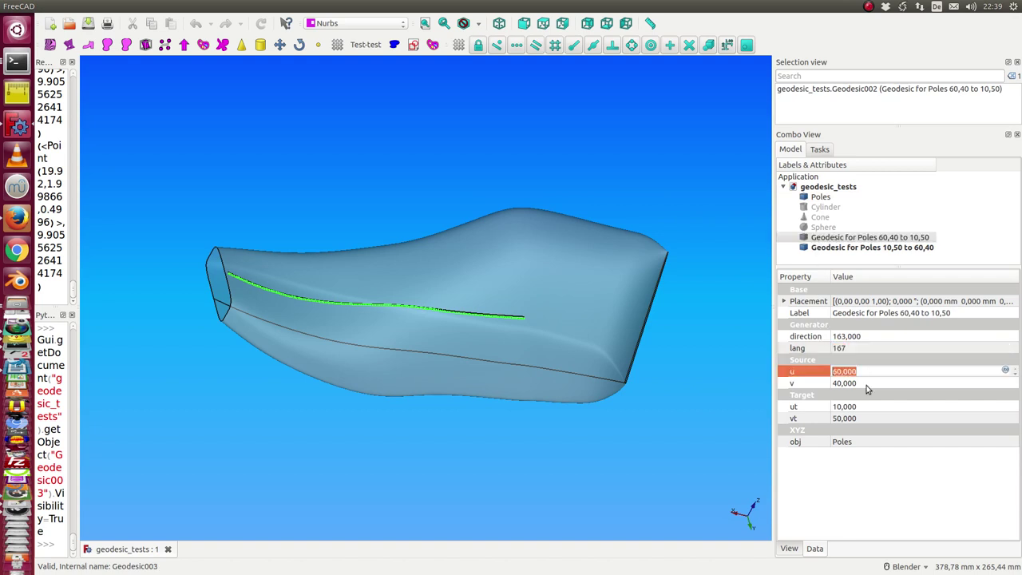
click(869, 384)
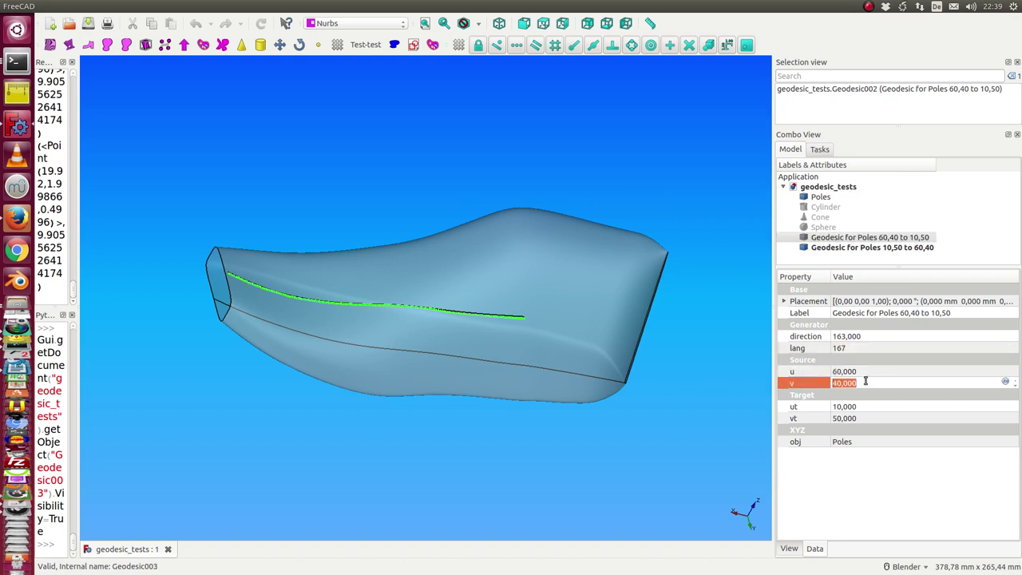
click(828, 242)
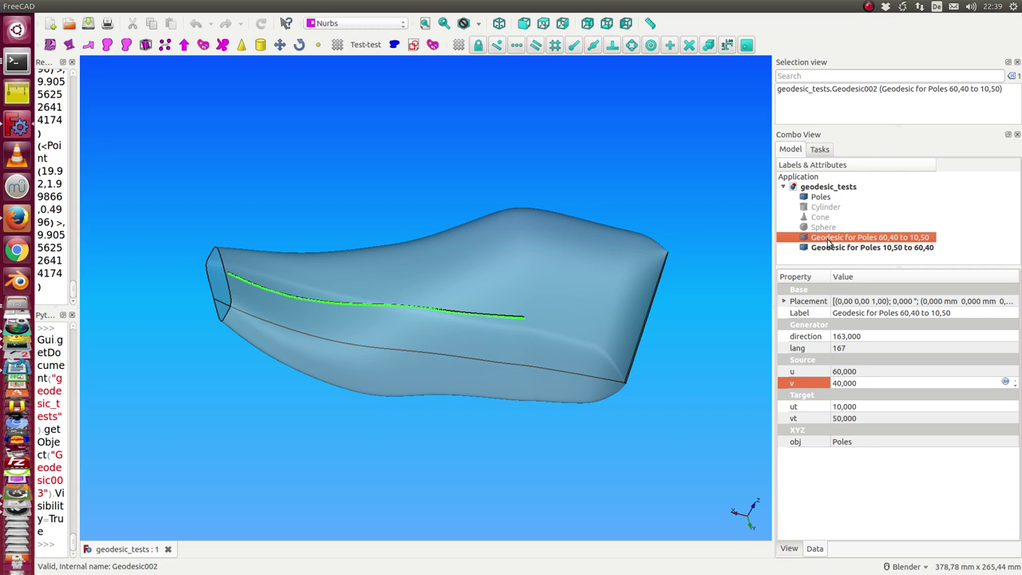
click(829, 248)
Step: Hide the Poles surface and show the Sphere instead
click(821, 198)
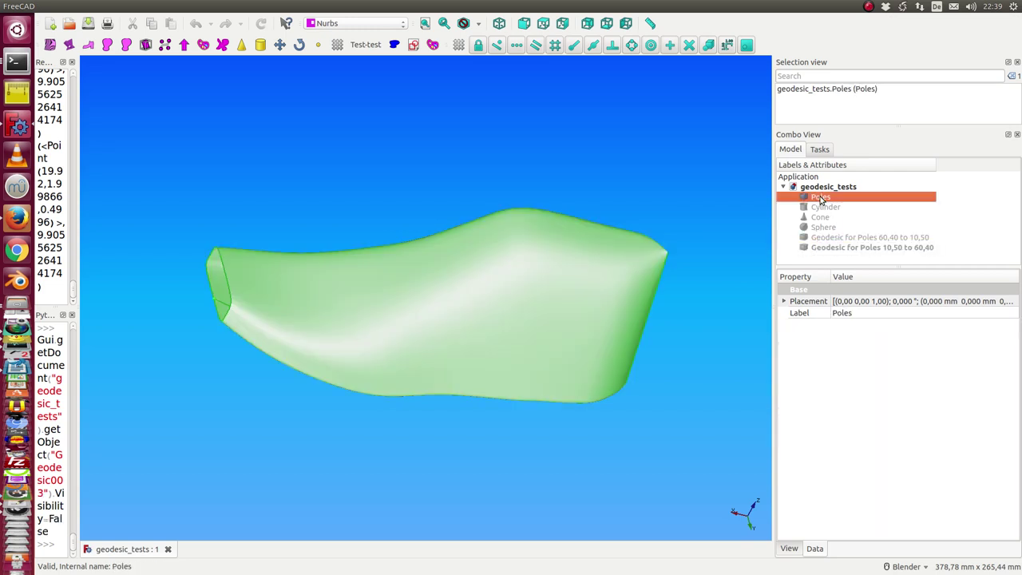
key(space)
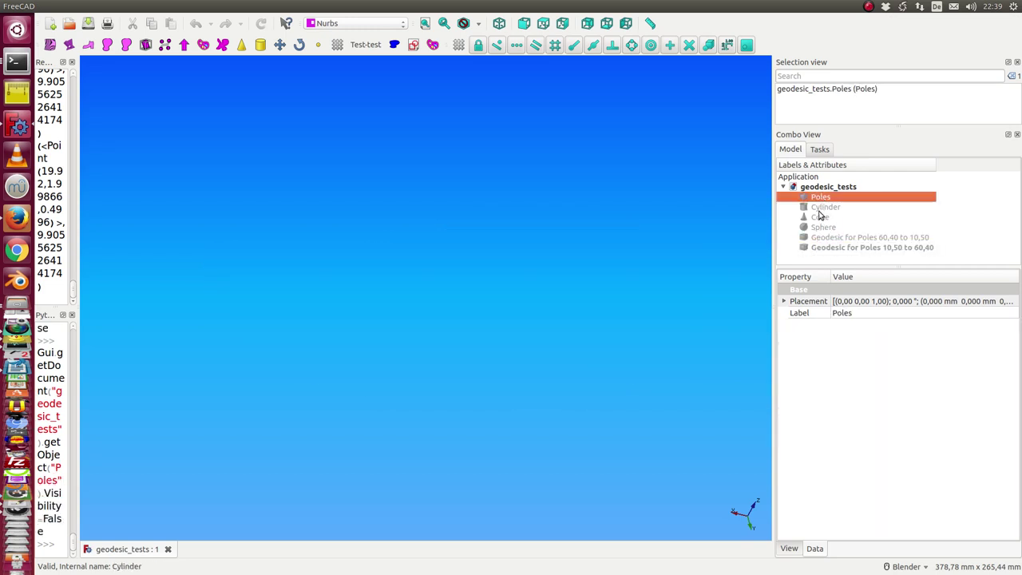
click(822, 229)
key(space)
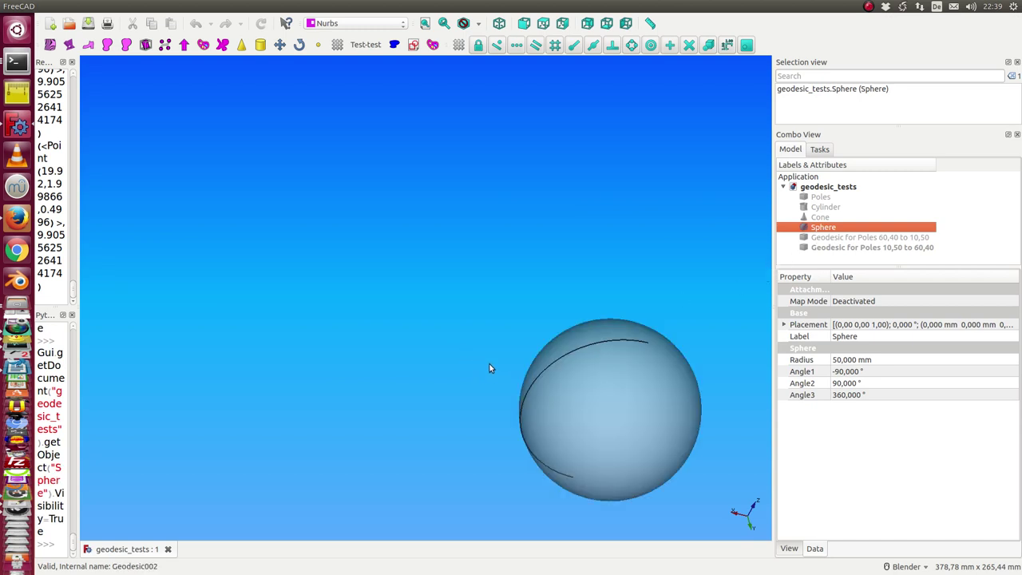
Step: Fit the sphere to view and create a geodesic bunch on it with Curves' geodesic tool
click(425, 23)
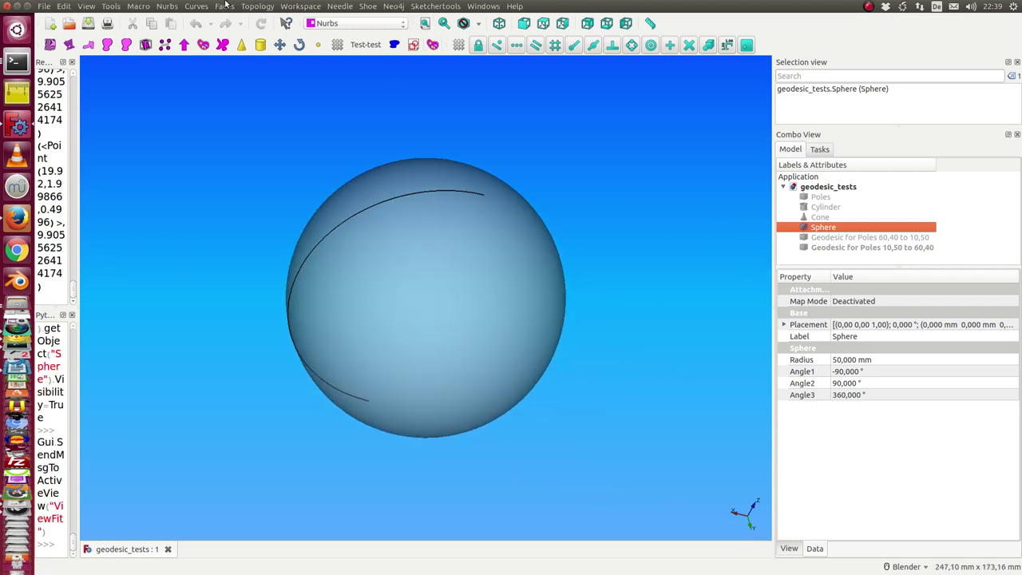
click(168, 7)
mouse_move(196, 7)
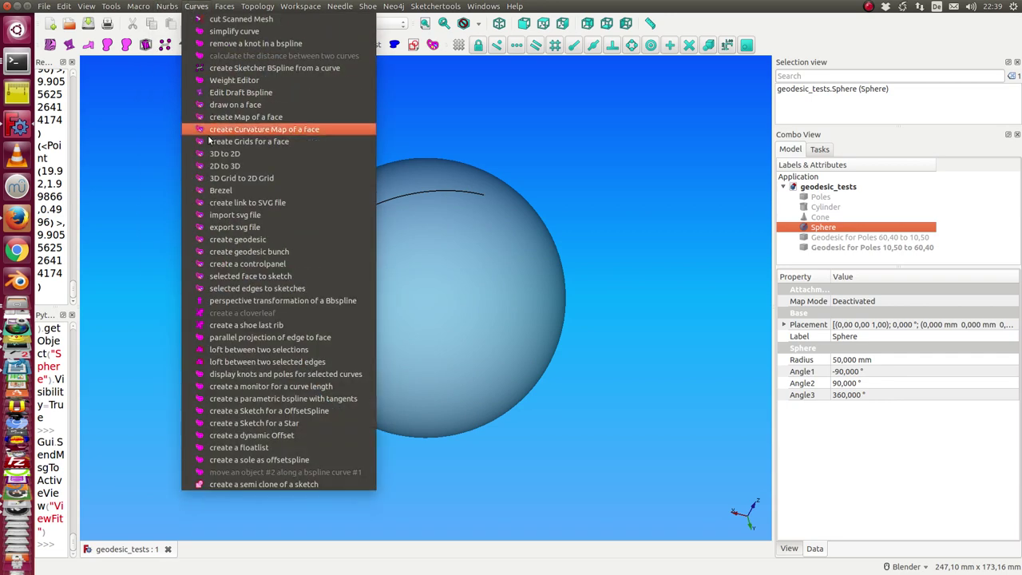
click(236, 252)
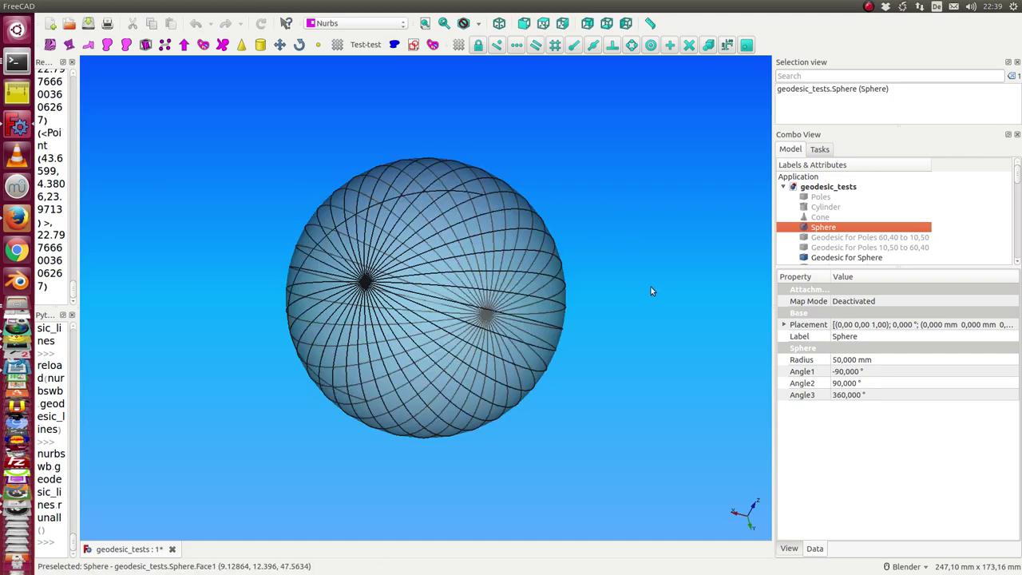
mouse_move(651, 286)
middle_down()
mouse_move(324, 279)
mouse_move(537, 316)
middle_up()
middle_drag(248, 253, 285, 247)
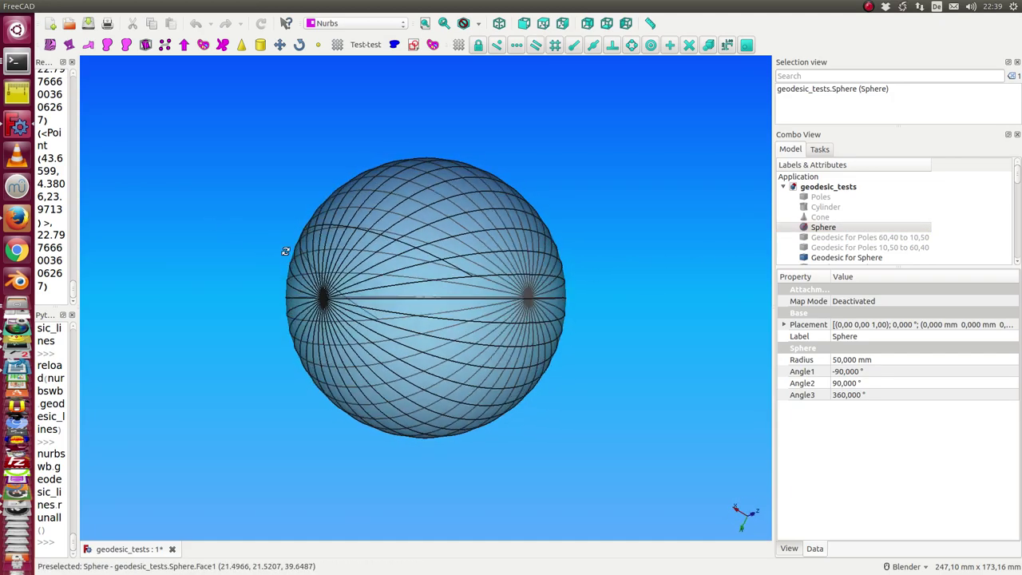
Step: Select all 36 geodesics, Geodesic for Sphere through Geodesic for Sphere035
scroll(823, 206, down, 2)
scroll(823, 206, down, 2)
scroll(823, 206, up, 3)
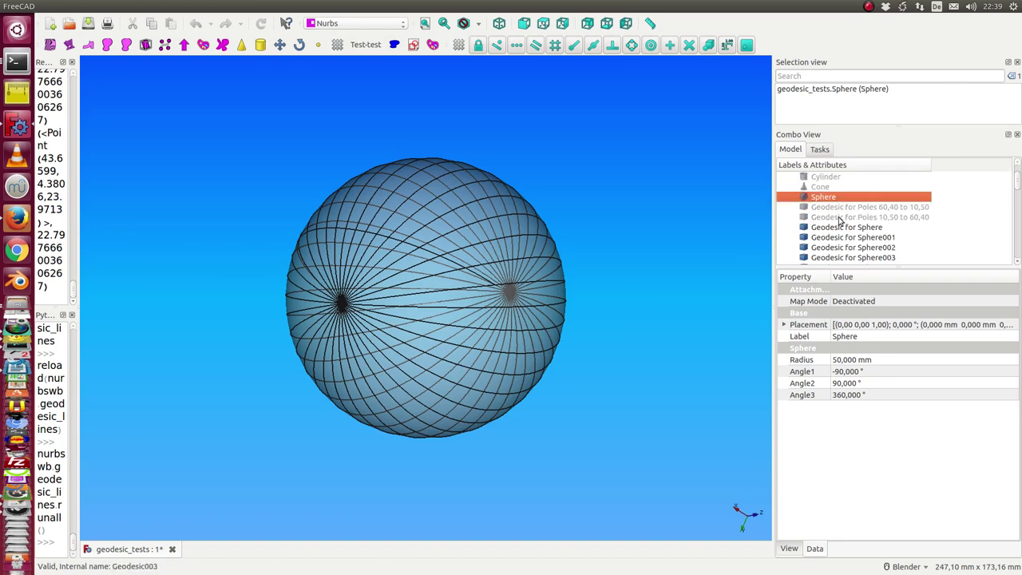
click(833, 228)
key(shift+Down)
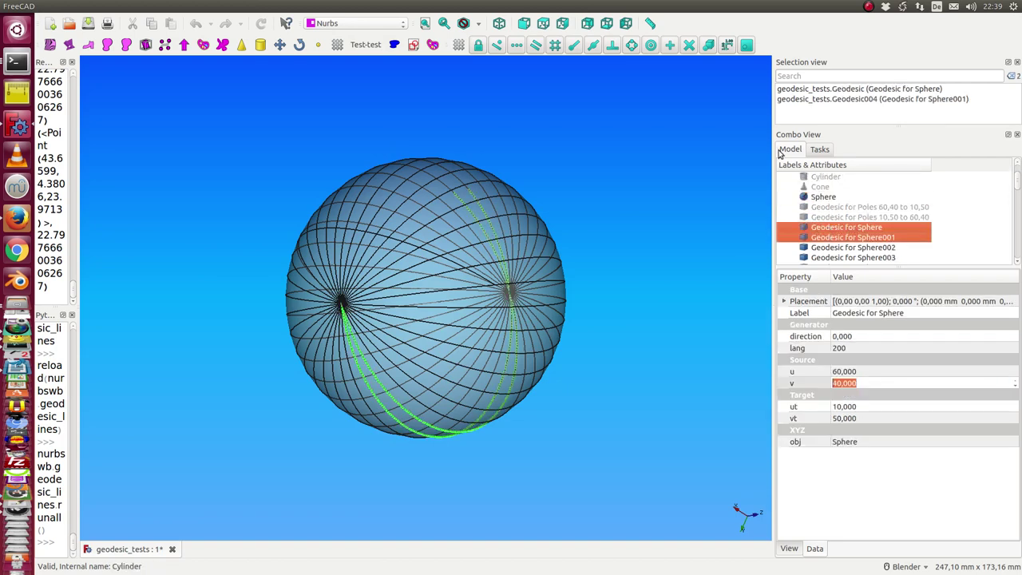
key(shift+Down)
key(shift+Down)
key(shift+Down)
key(shift+Down)
key(shift+Down)
key(shift+Down)
key(shift+Down)
key(shift+Down)
key(shift+Down)
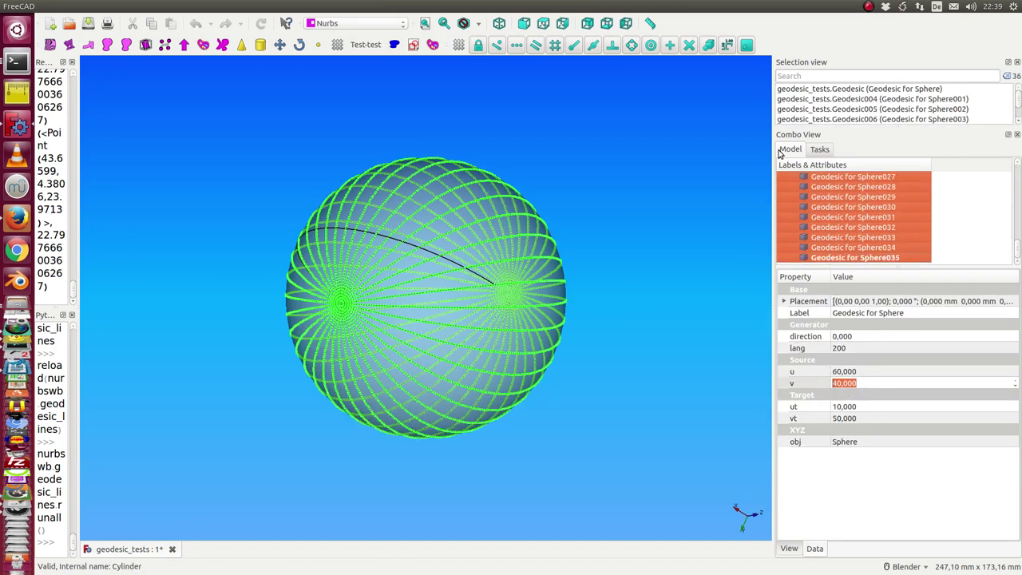
Step: Sweep the bunch's shared source u value up to 84
click(864, 372)
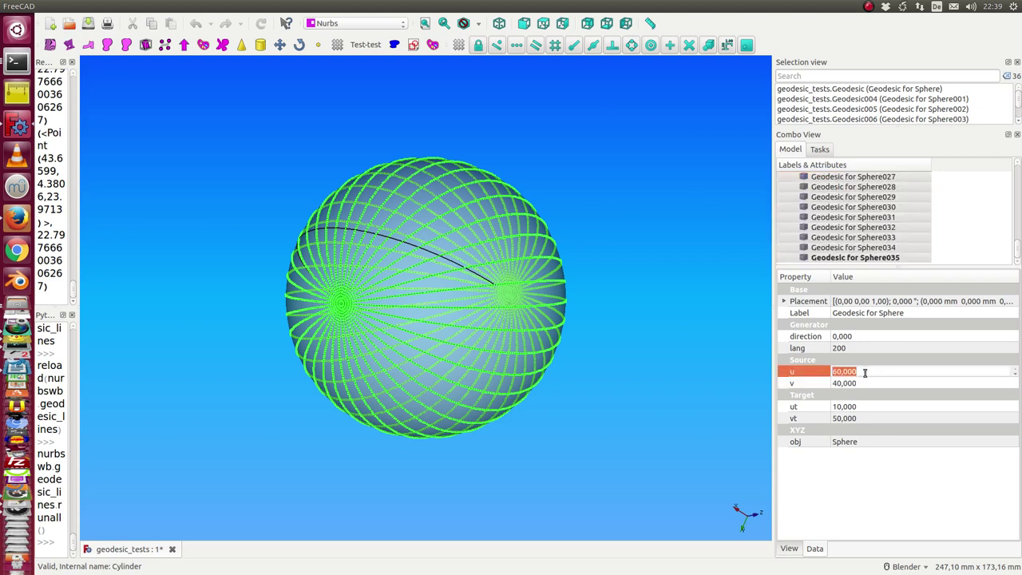
scroll(865, 372, up, 3)
scroll(864, 373, up, 1)
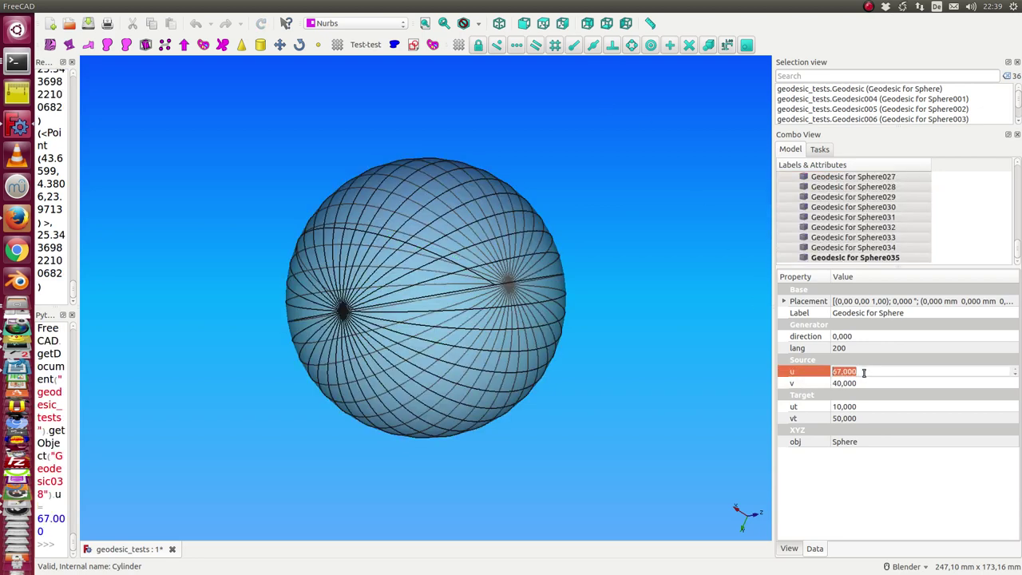
scroll(865, 372, up, 3)
scroll(864, 373, up, 1)
scroll(864, 373, up, 2)
scroll(863, 373, up, 2)
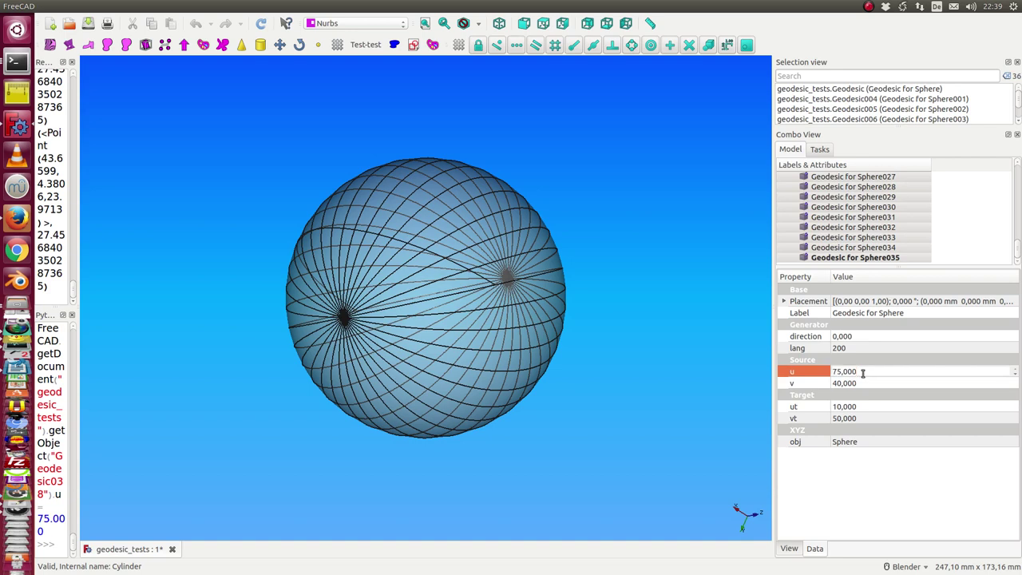
scroll(862, 373, up, 2)
scroll(863, 372, up, 1)
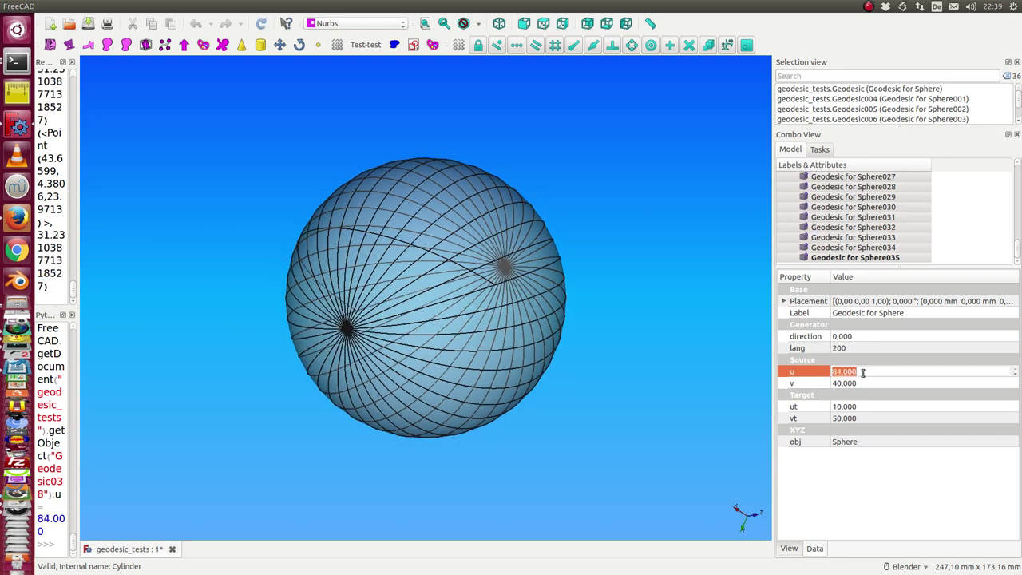
Step: Sweep the source v value up to 82, then select the Sphere
click(867, 382)
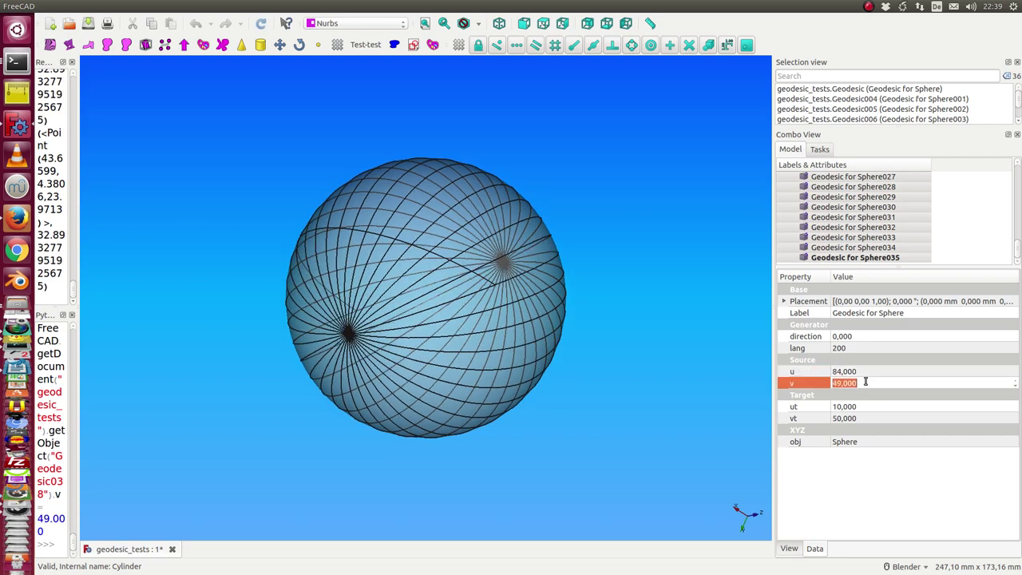
scroll(865, 382, up, 2)
scroll(864, 382, up, 3)
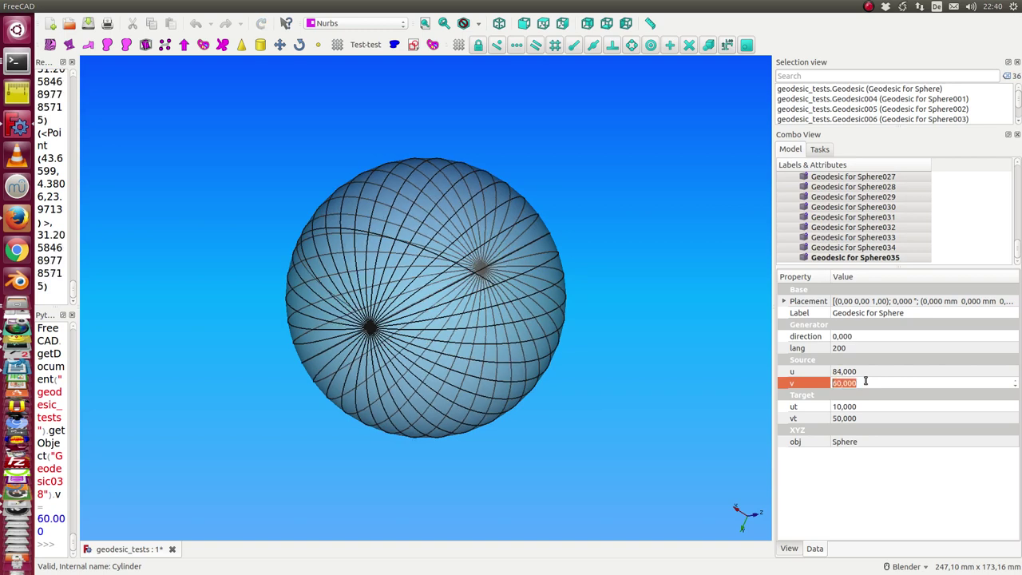
scroll(865, 381, up, 3)
scroll(865, 381, up, 3)
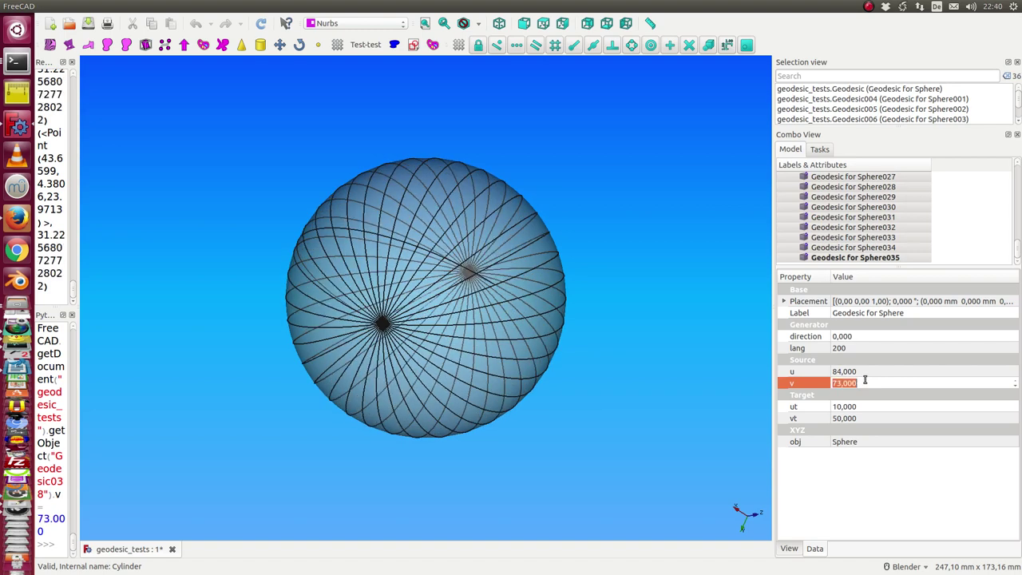
scroll(864, 380, up, 3)
scroll(864, 380, up, 2)
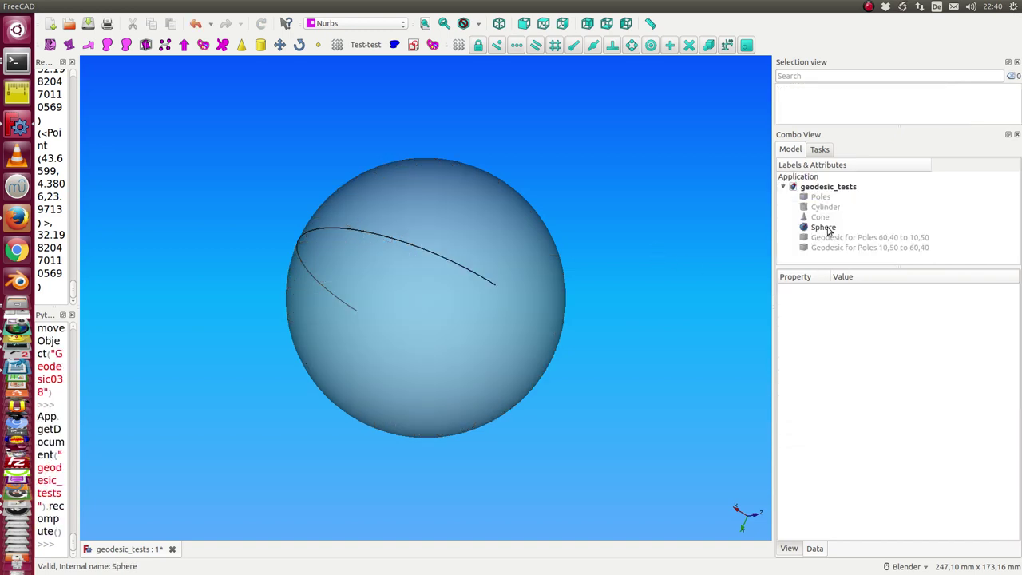
click(822, 227)
Step: Hide the sphere, show the Cone, and fit and orbit the view around it
key(space)
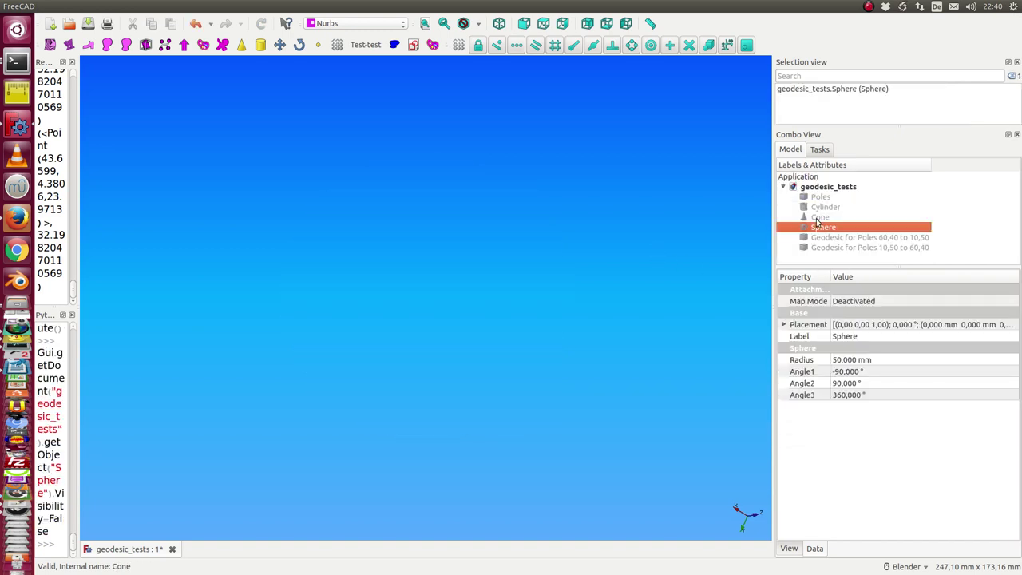
click(820, 217)
key(space)
key(v)
key(f)
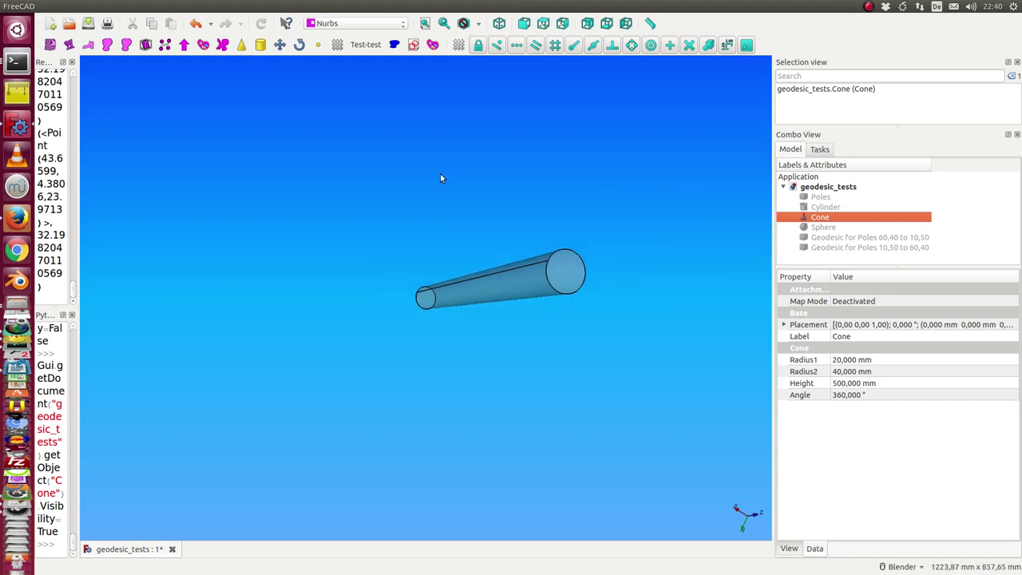
middle_drag(415, 165, 441, 230)
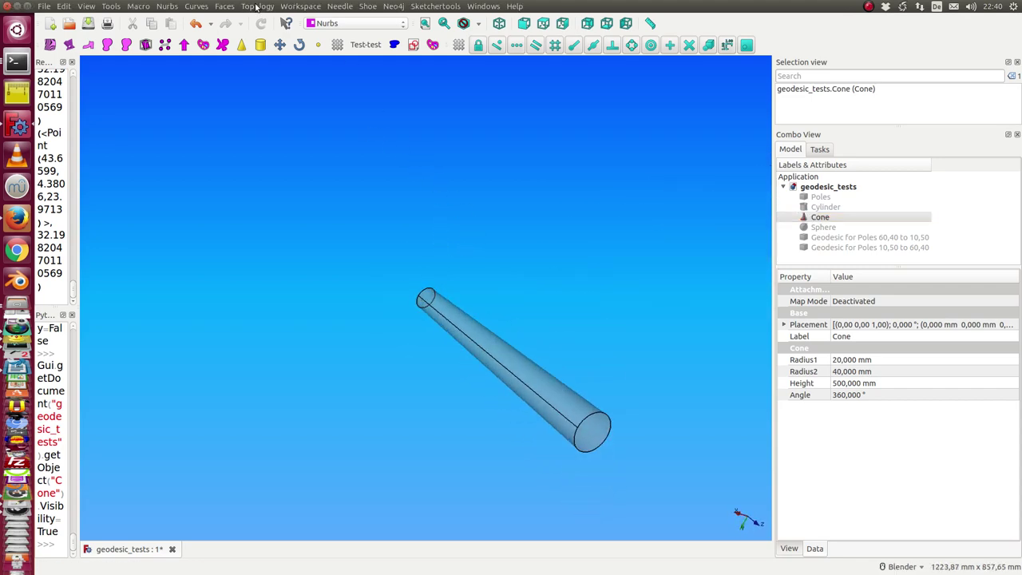
Step: Create a geodesic bunch on the cone and set the geodesics' lang to 2000
click(196, 6)
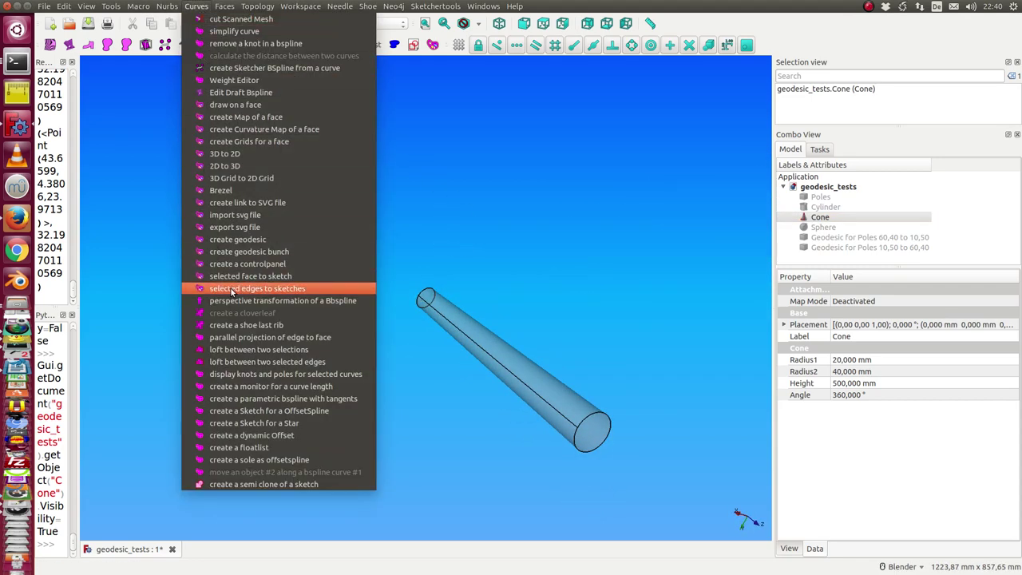
click(246, 255)
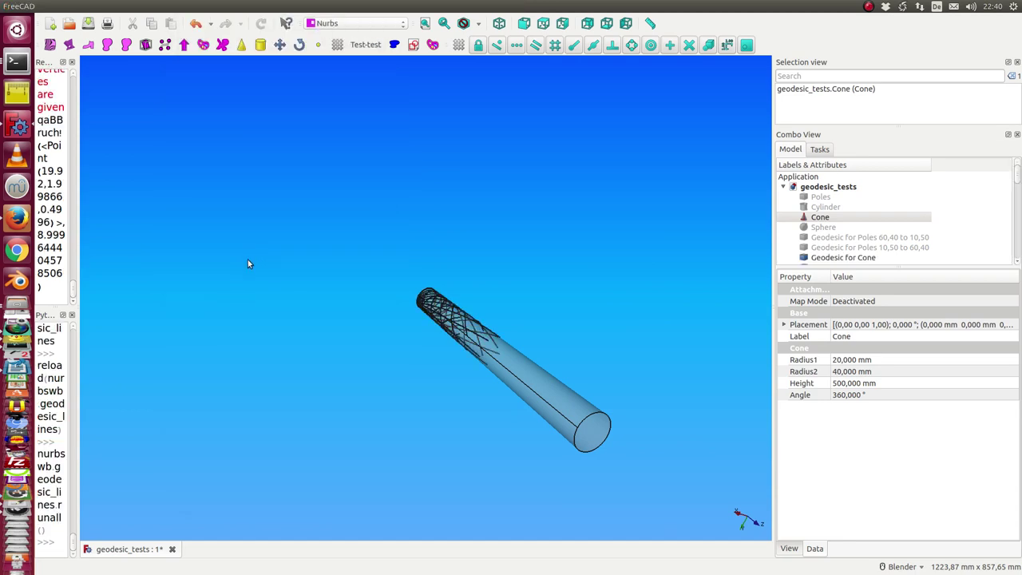
mouse_move(323, 294)
middle_down()
mouse_move(452, 365)
mouse_move(413, 388)
mouse_move(456, 442)
mouse_move(503, 429)
middle_up()
scroll(452, 363, up, 4)
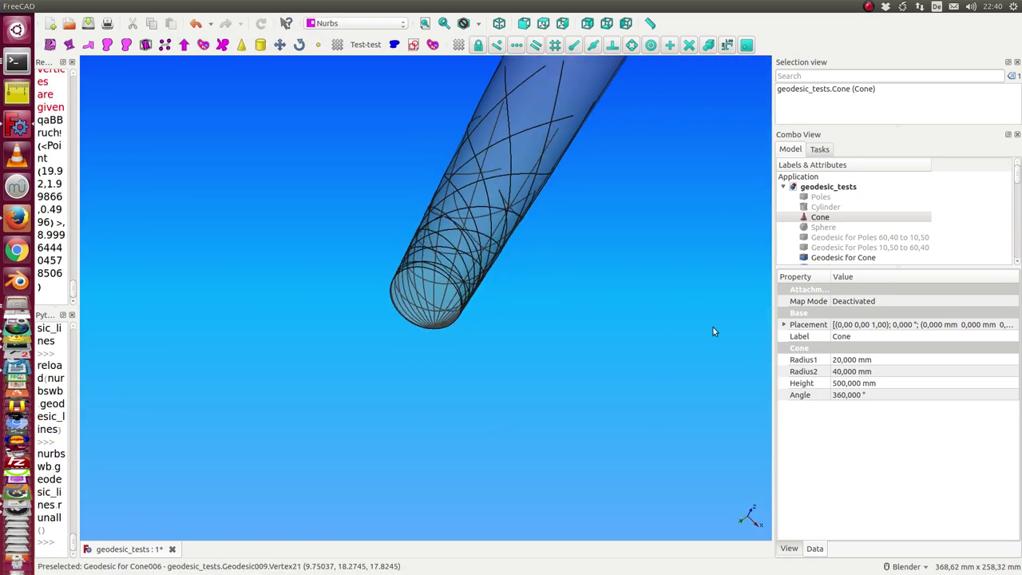
click(831, 259)
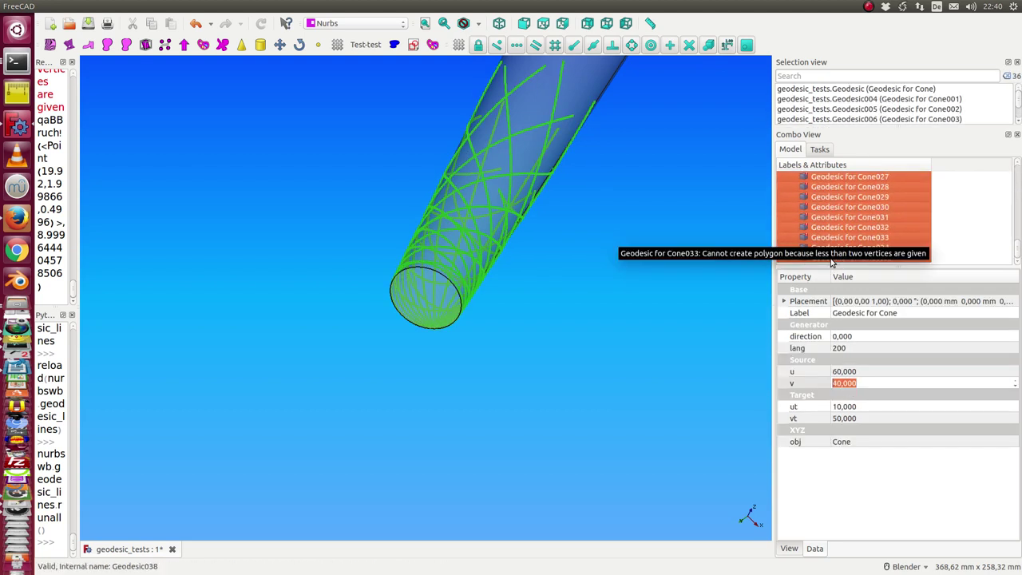
click(878, 349)
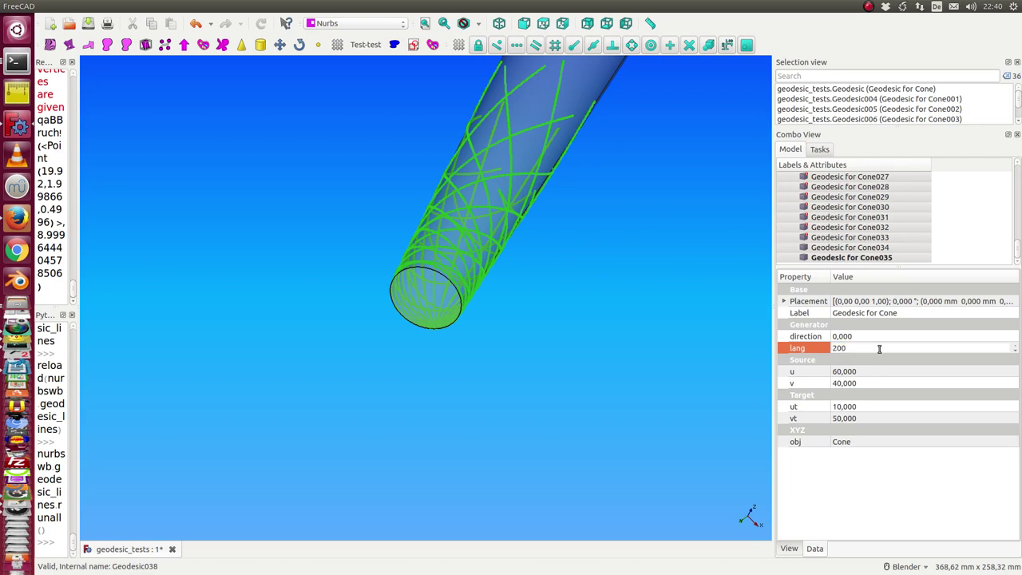
text(0)
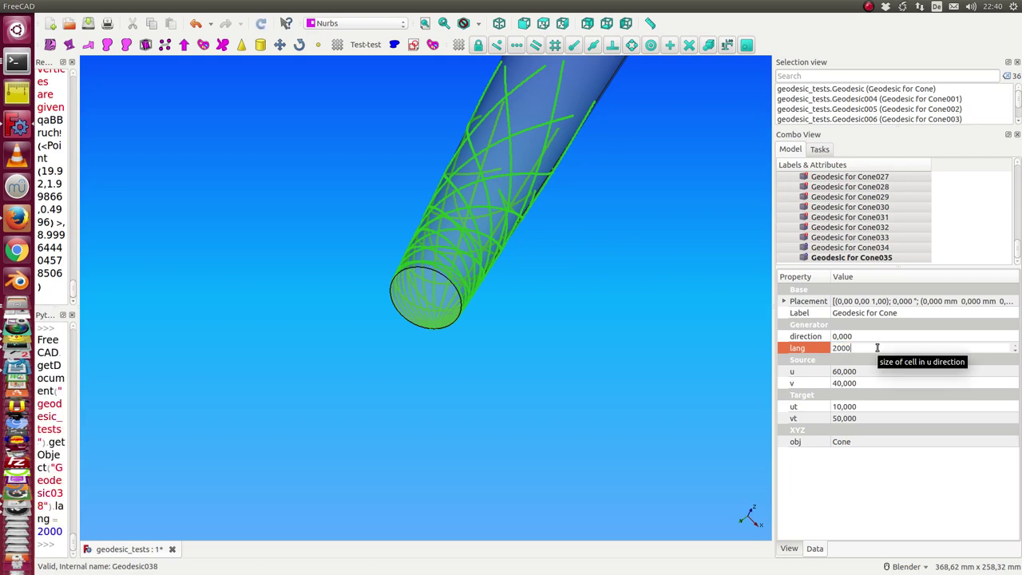
scroll(629, 358, down, 3)
Step: Select all the cone geodesics and delete them
mouse_move(629, 357)
middle_down()
mouse_move(493, 375)
mouse_move(505, 371)
middle_up()
key(ctrl+a)
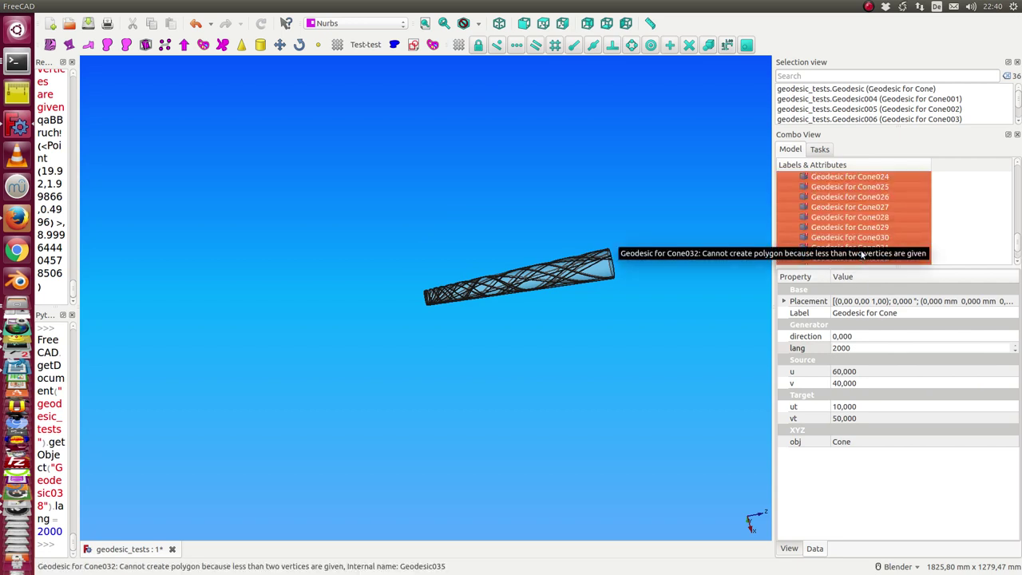
scroll(950, 239, up, 1)
key(Delete)
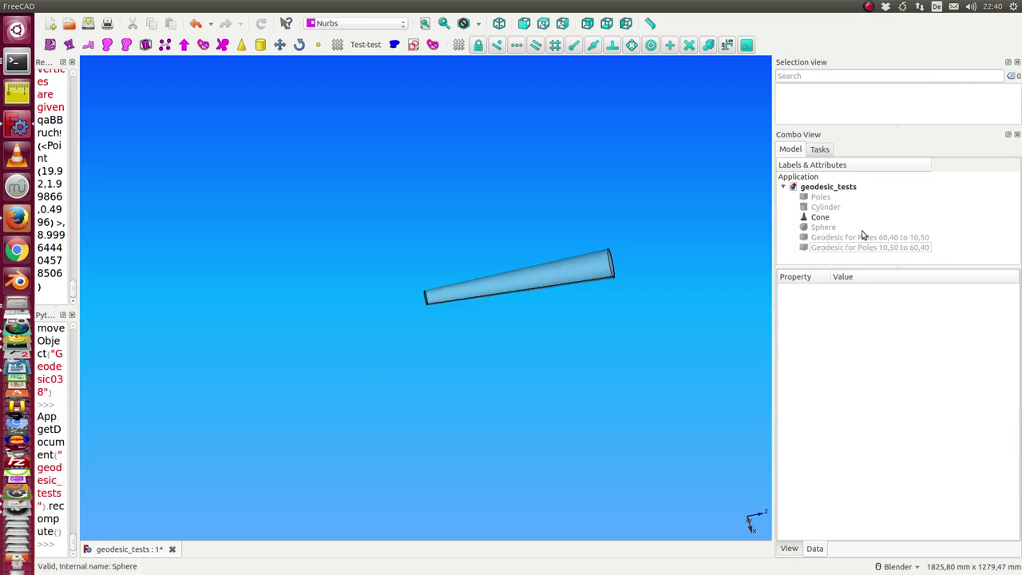
Step: Hide the Cone and show the Cylinder
click(817, 216)
key(space)
click(817, 208)
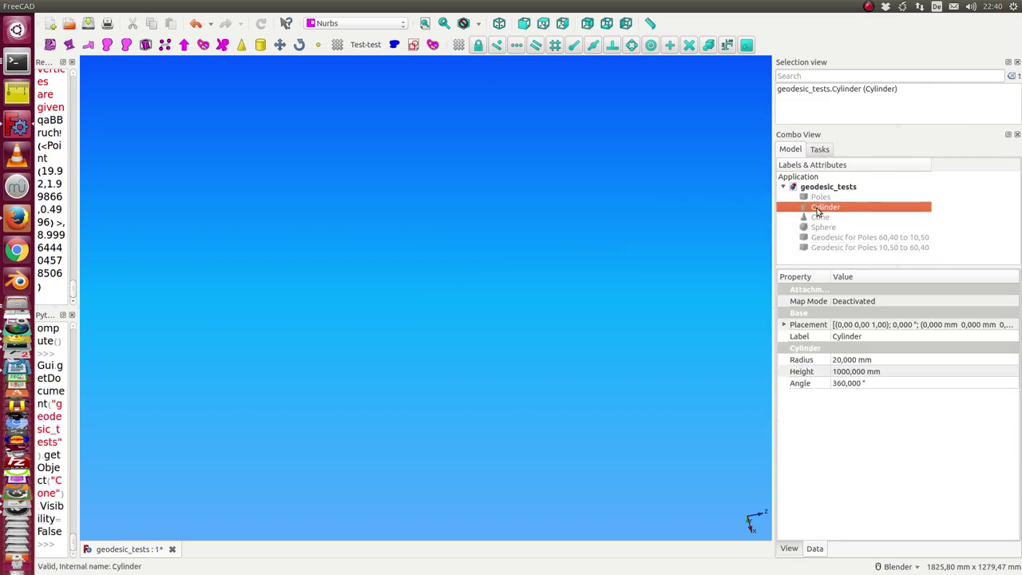
key(space)
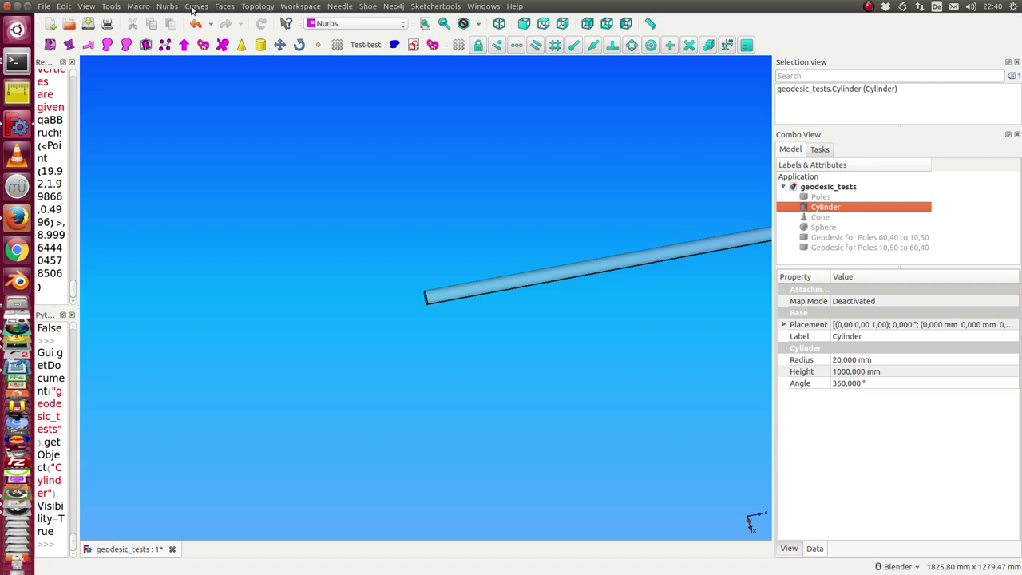
Step: Create a geodesic bunch on the cylinder
click(196, 6)
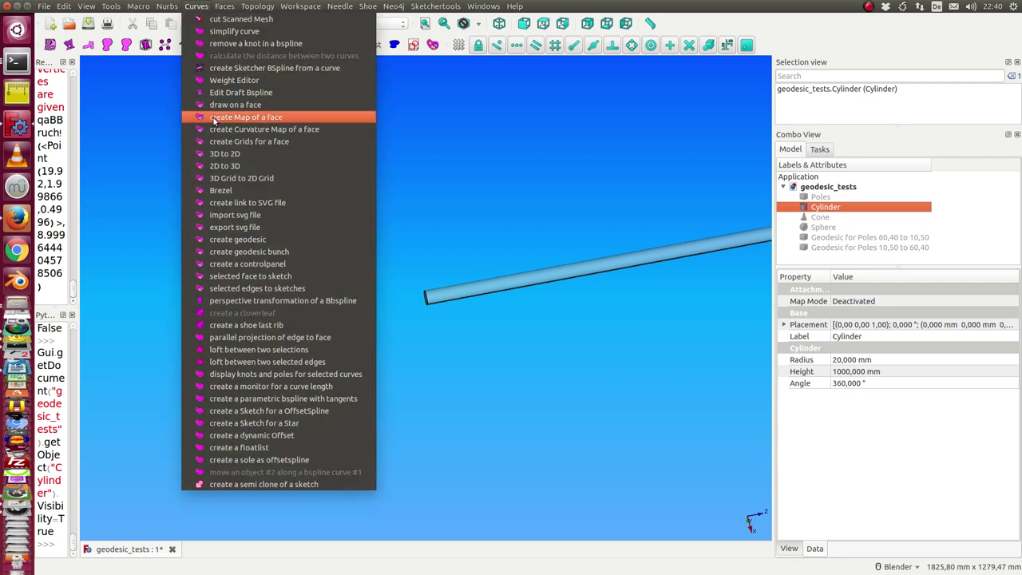
click(247, 252)
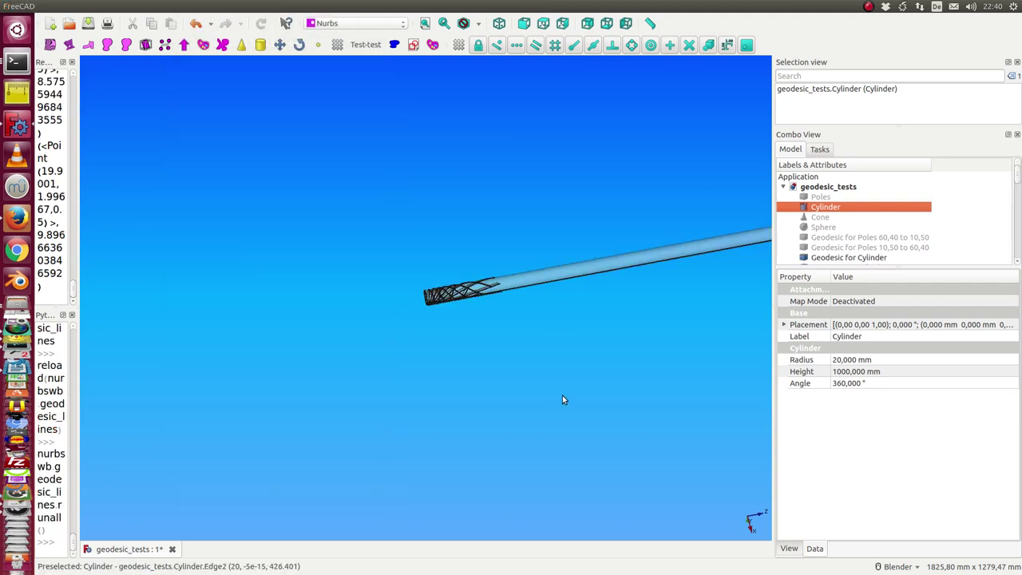
scroll(562, 395, up, 5)
mouse_move(561, 393)
middle_down()
mouse_move(508, 301)
mouse_move(376, 264)
middle_up()
scroll(833, 260, down, 1)
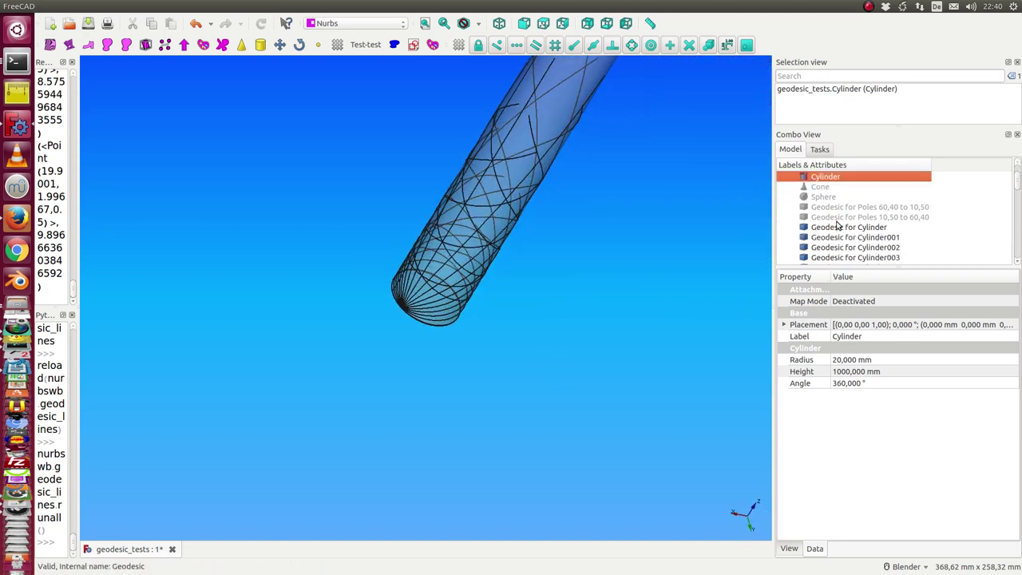
Step: Set lang to 2000 for all cylinder geodesics and inspect the tube horizontally
click(818, 231)
key(shift+Down)
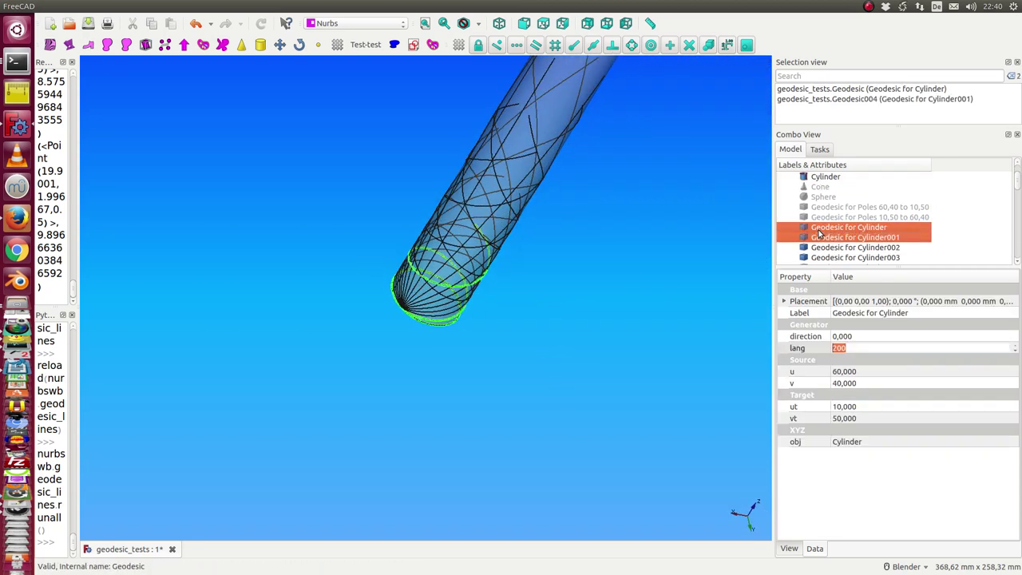
key(shift+Down)
key(shift+Down)
key(shift+Down)
key(shift+Down)
key(shift+Down)
key(shift+Down)
key(shift+Down)
key(shift+Down)
key(shift+Down)
key(shift+Down)
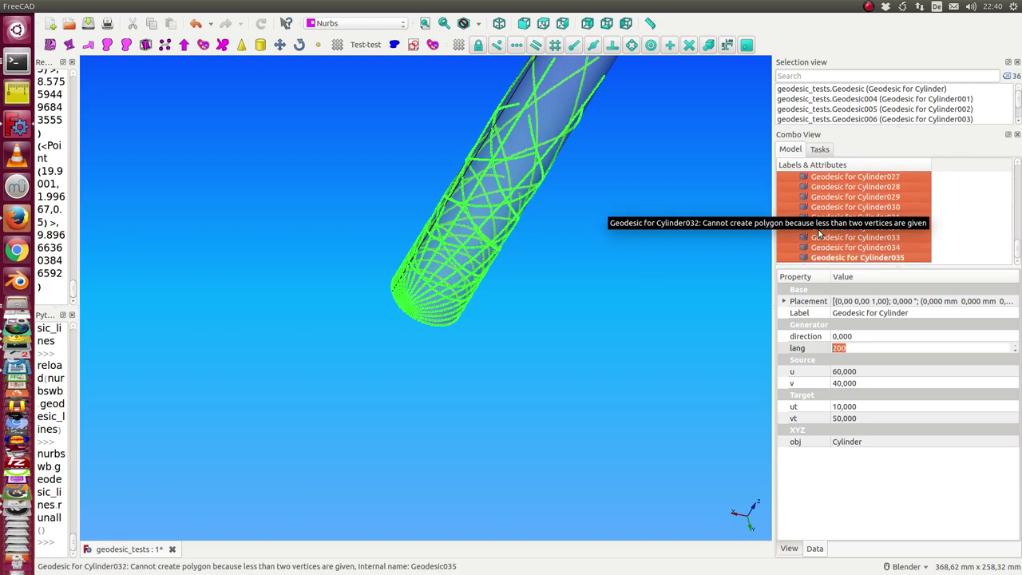
click(872, 347)
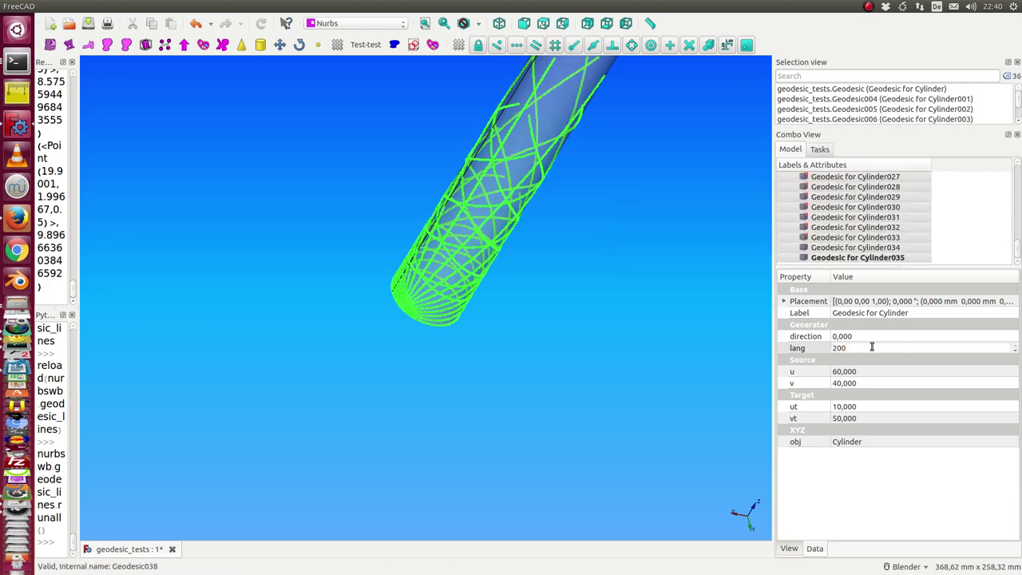
text(0)
key(Return)
scroll(643, 326, down, 5)
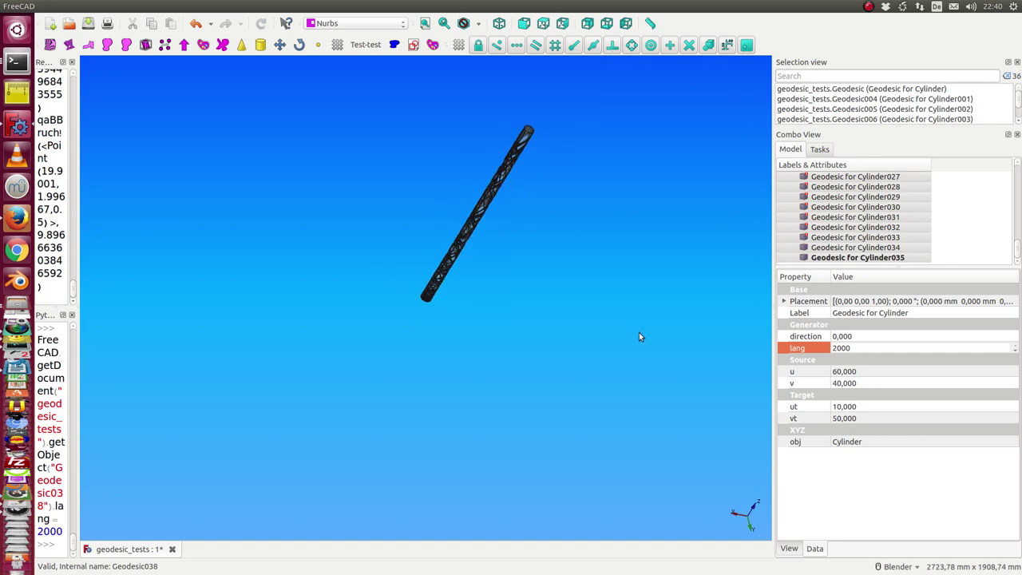
mouse_move(639, 333)
middle_down()
mouse_move(596, 413)
mouse_move(277, 322)
mouse_move(385, 340)
middle_up()
scroll(599, 411, up, 5)
scroll(599, 410, up, 2)
Step: Delete the cylinder geodesics, hide the Cylinder, and show the Poles surface fitted to view
key(Delete)
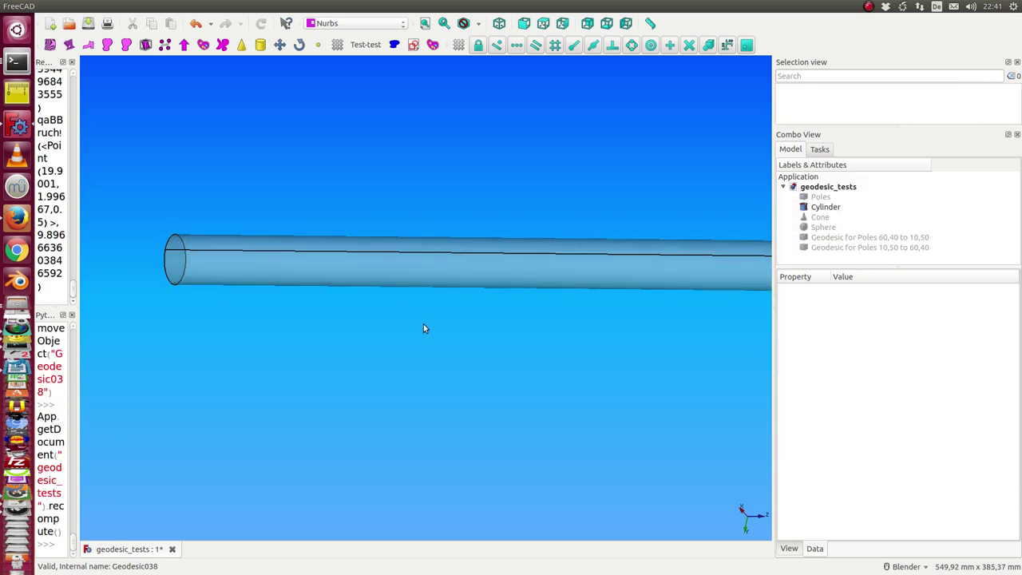
click(823, 208)
key(space)
click(821, 197)
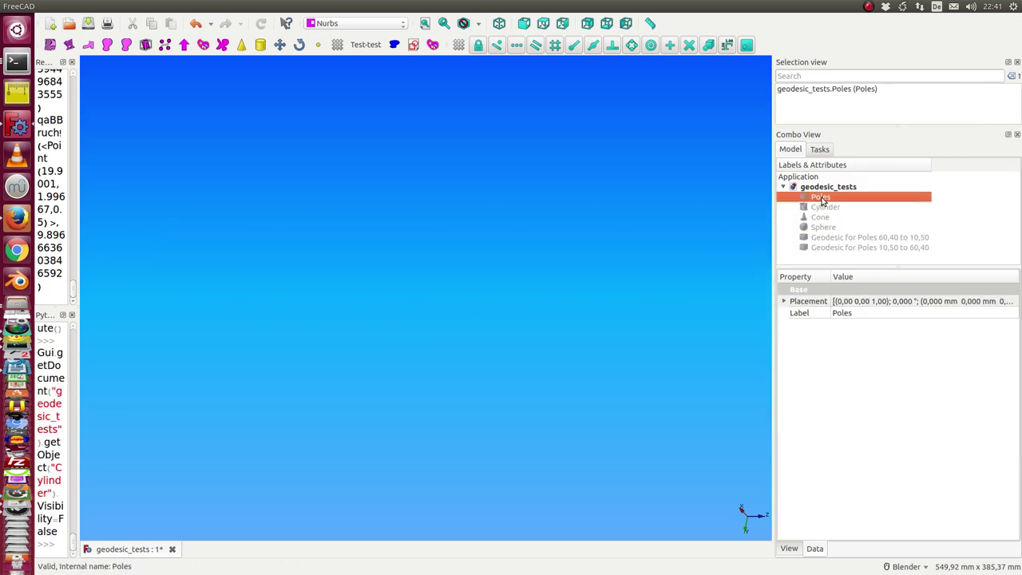
key(space)
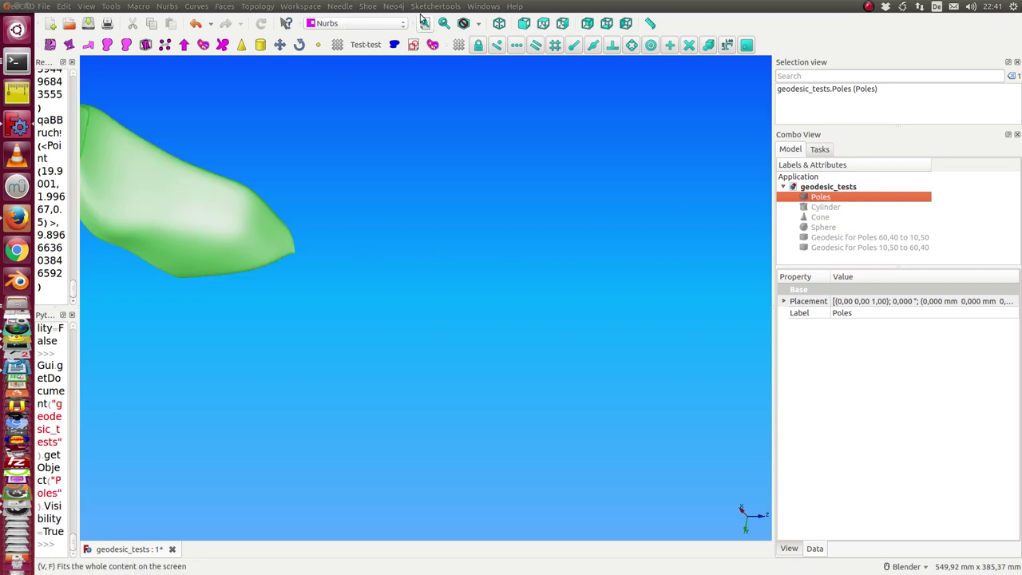
click(425, 23)
mouse_move(154, 422)
middle_down()
mouse_move(328, 343)
mouse_move(522, 381)
mouse_move(207, 376)
middle_up()
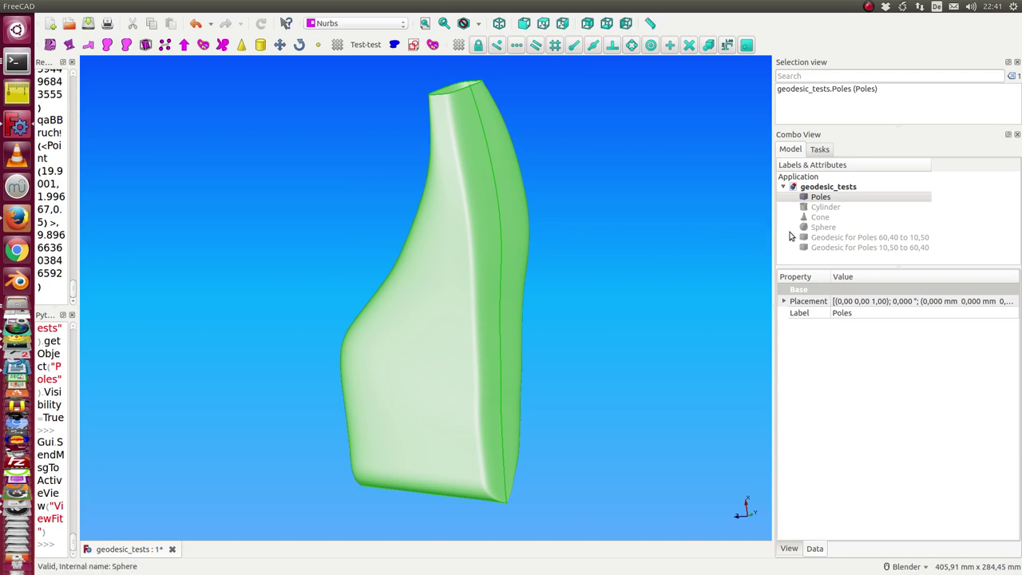
Step: Show both Poles geodesics (60,40→10,50 and 10,50→60,40), then select the Poles surface
click(859, 238)
key(space)
click(858, 247)
key(space)
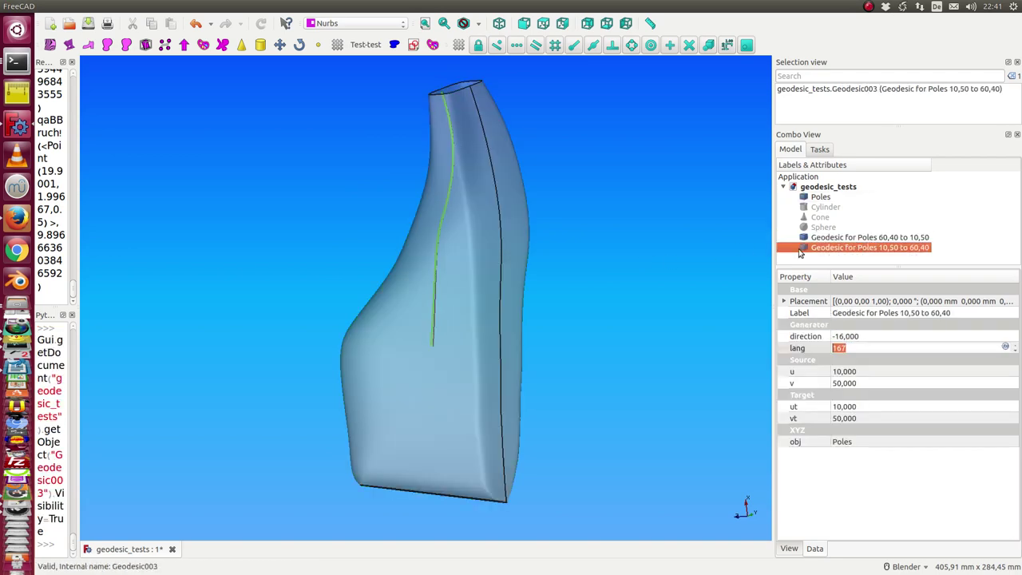
mouse_move(479, 256)
middle_down()
mouse_move(327, 212)
mouse_move(474, 248)
mouse_move(625, 312)
mouse_move(746, 288)
middle_up()
click(822, 198)
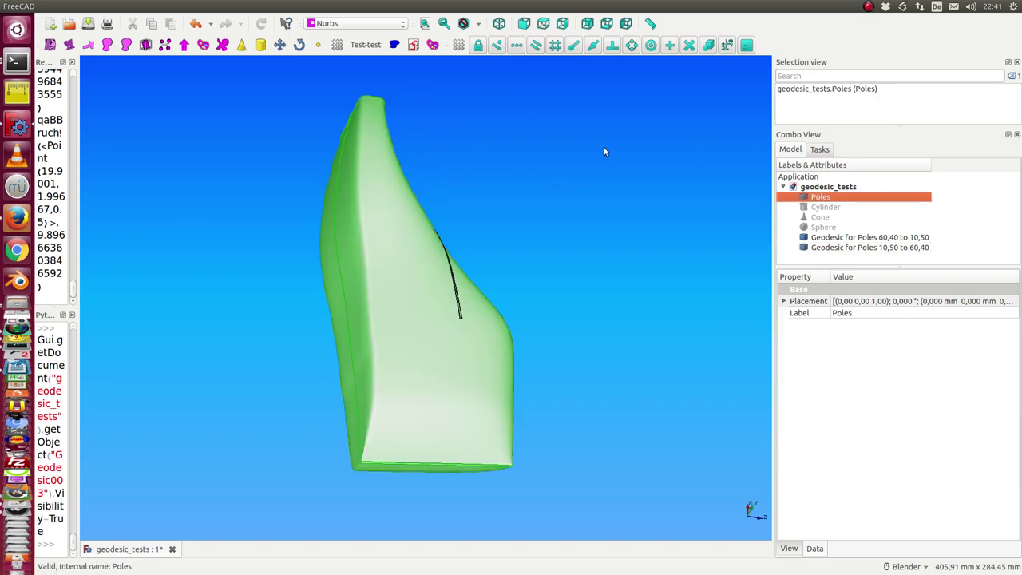
click(196, 7)
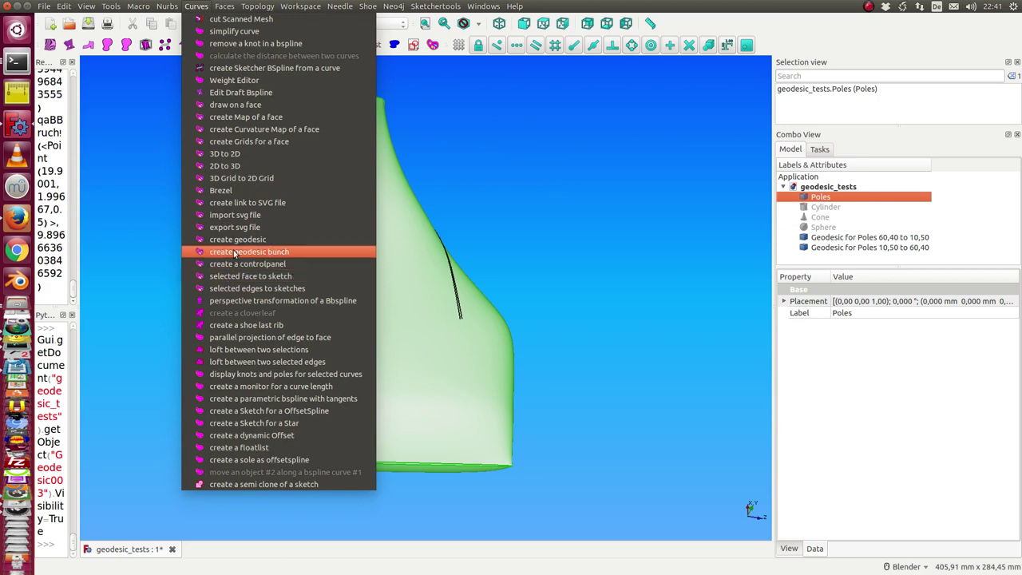
Step: Create a geodesic bunch on the Poles surface and move the system monitor aside
click(233, 252)
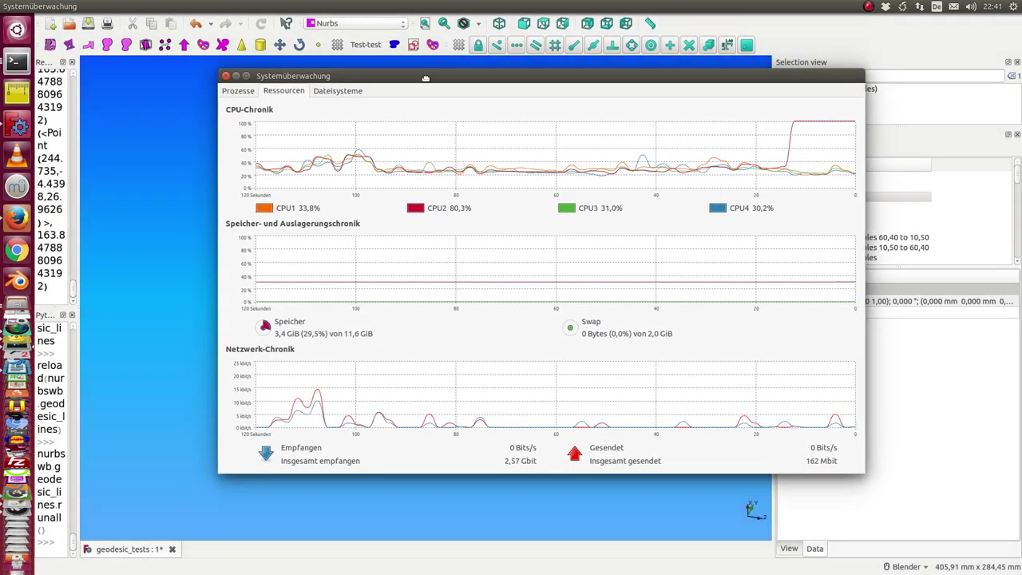
drag(426, 78, 555, 93)
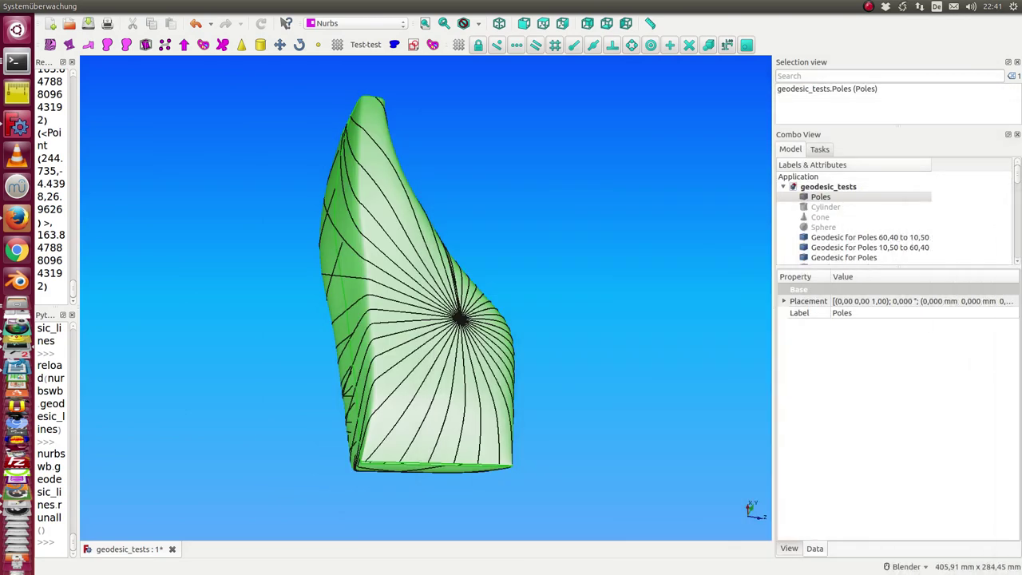
Step: Select all 36 Poles geodesics and set their source u to 20
mouse_move(679, 187)
middle_down()
mouse_move(522, 223)
mouse_move(591, 208)
mouse_move(808, 218)
middle_up()
scroll(831, 211, down, 1)
scroll(854, 204, down, 1)
click(858, 197)
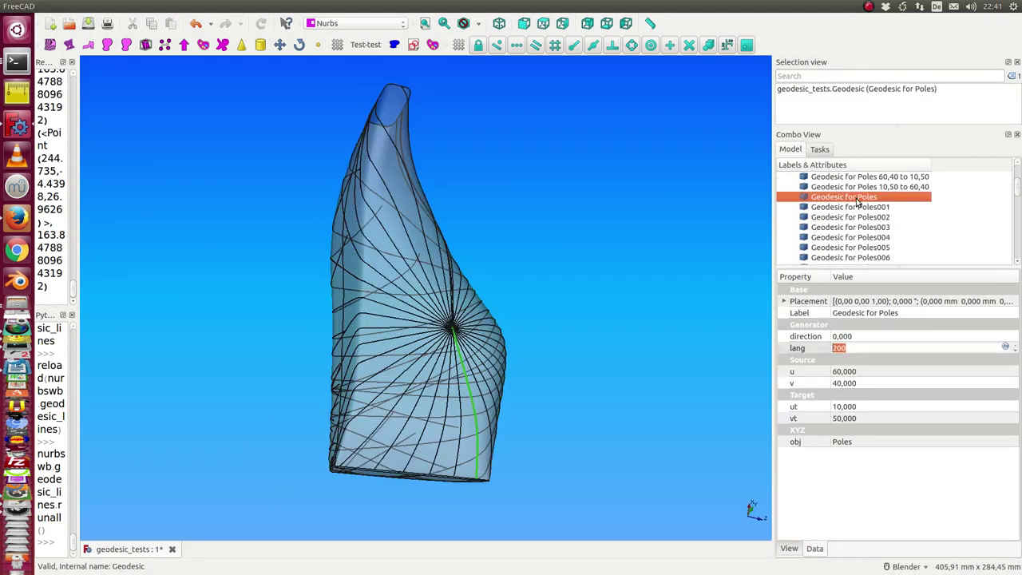
key(shift+Down)
key(shift+Down)
key(shift+Down)
key(shift+Down)
key(shift+Down)
key(shift+Down)
key(shift+Down)
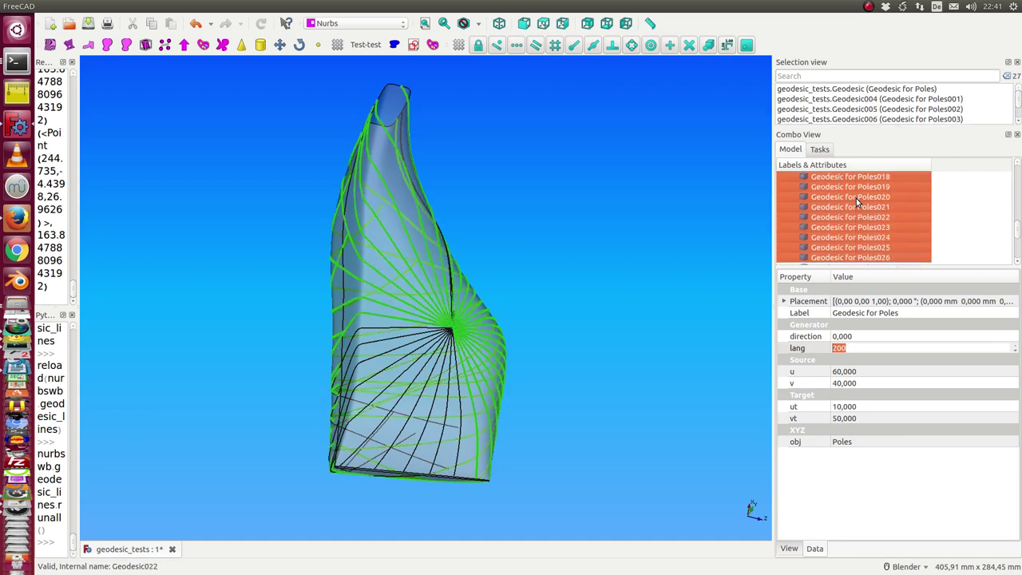
key(shift+Down)
key(shift+Down)
key(shift+Down)
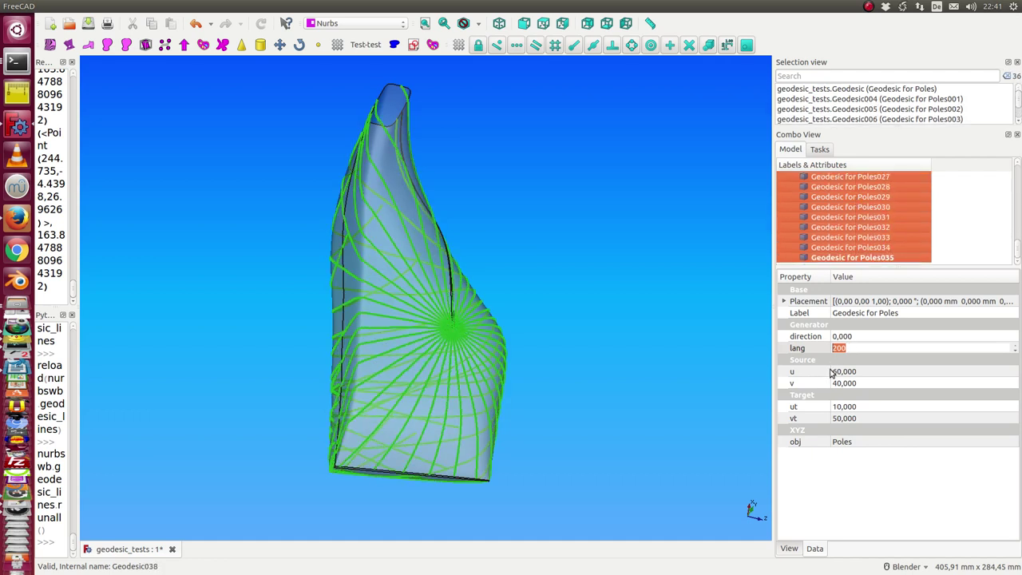
click(834, 373)
click(833, 373)
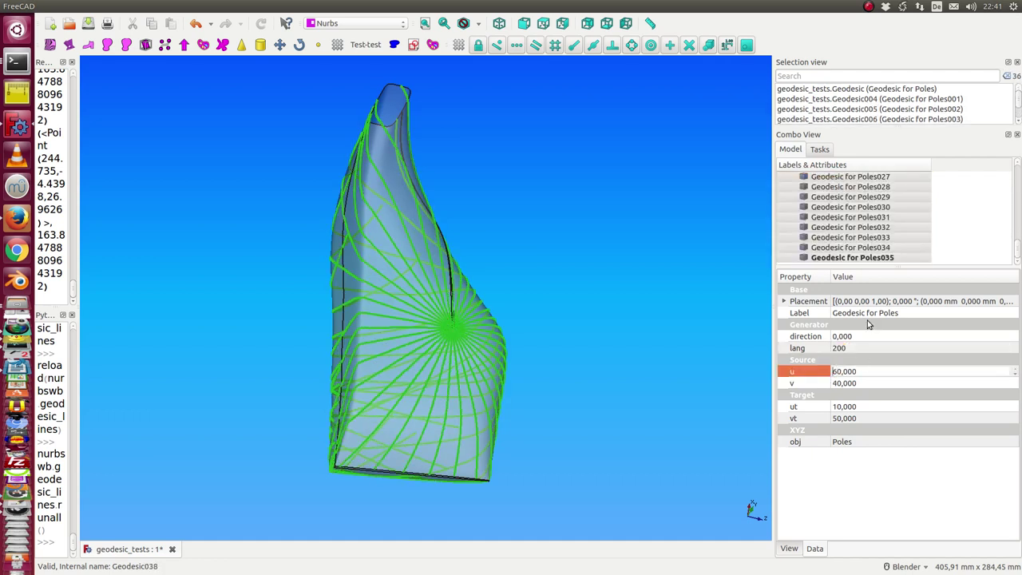
key(Delete)
text(2)
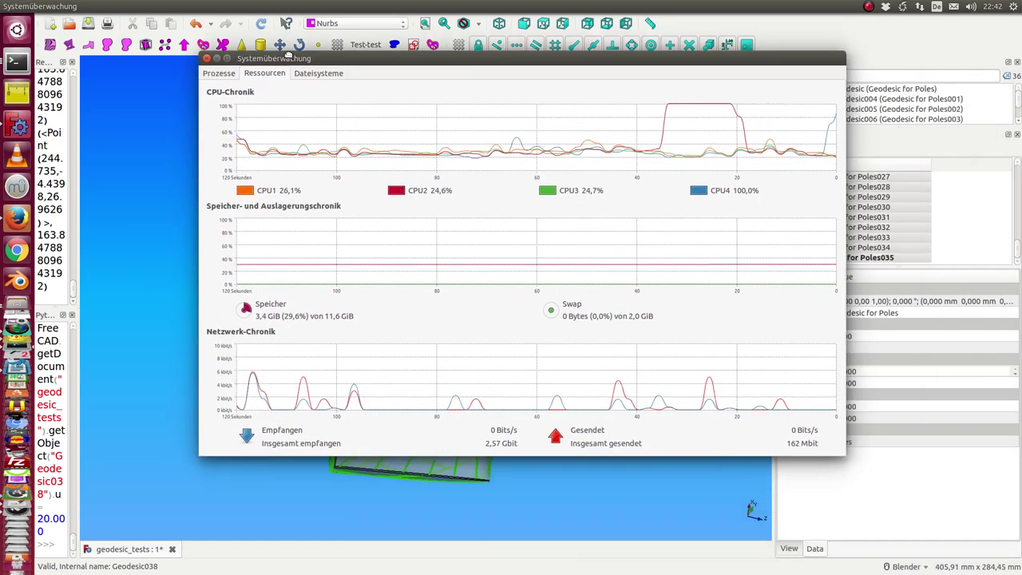
Step: Move the system monitor to the right edge and orbit to inspect the shifted bunch
drag(348, 62, 286, 96)
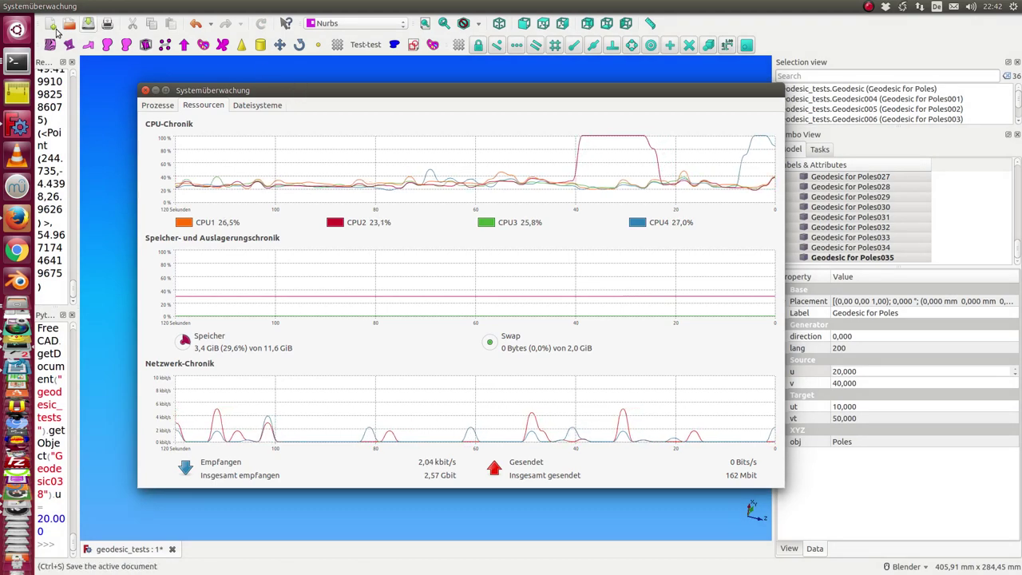
drag(300, 89, 1000, 69)
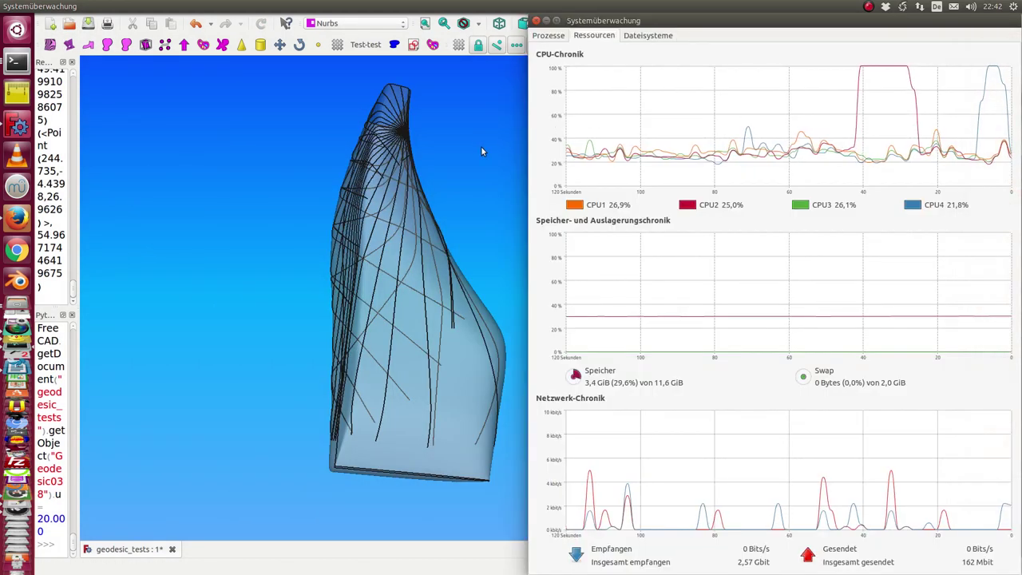
click(457, 138)
mouse_move(444, 155)
middle_down()
mouse_move(343, 235)
mouse_move(244, 201)
middle_up()
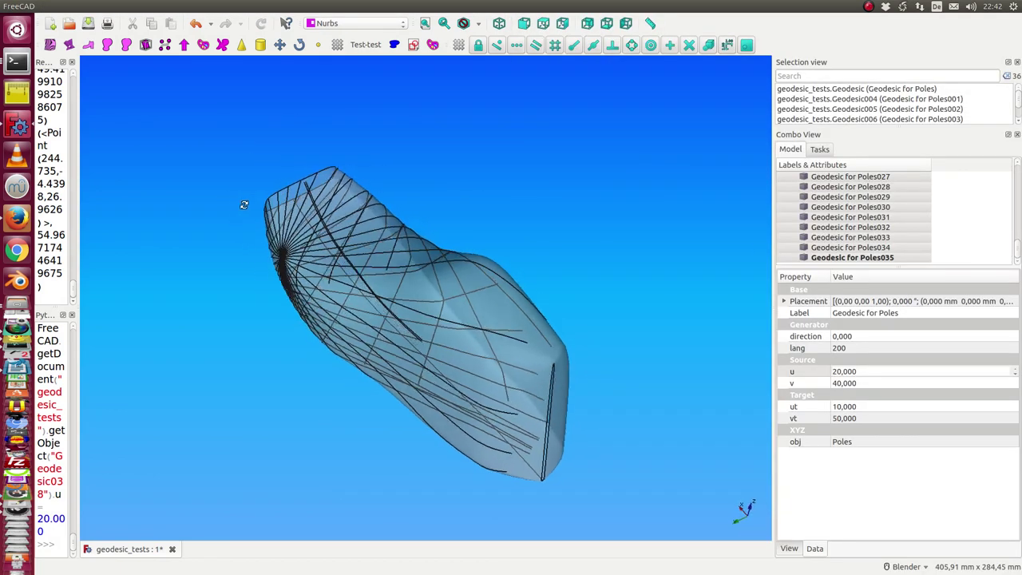
click(490, 123)
scroll(888, 174, up, 4)
scroll(885, 178, up, 4)
Step: Generate a second geodesic bunch centred mid-surface on Poles, crossing the first, and orbit to inspect
scroll(846, 192, up, 2)
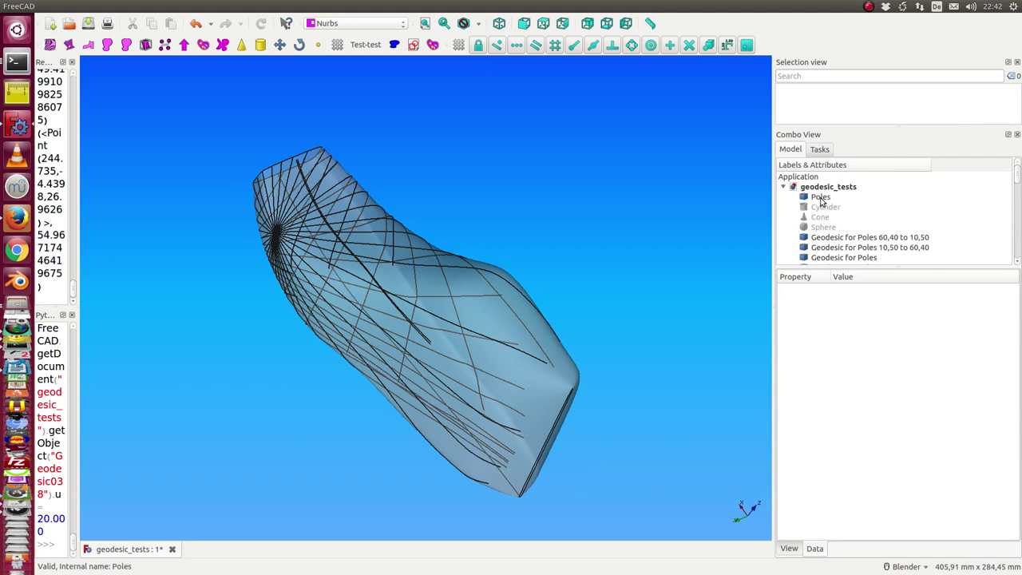
click(822, 199)
mouse_move(196, 6)
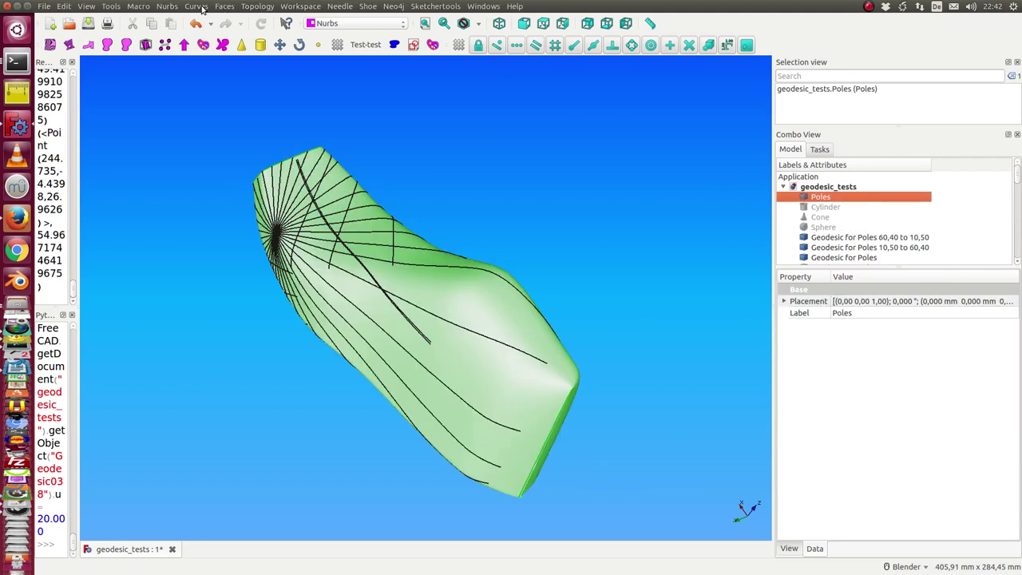
click(199, 7)
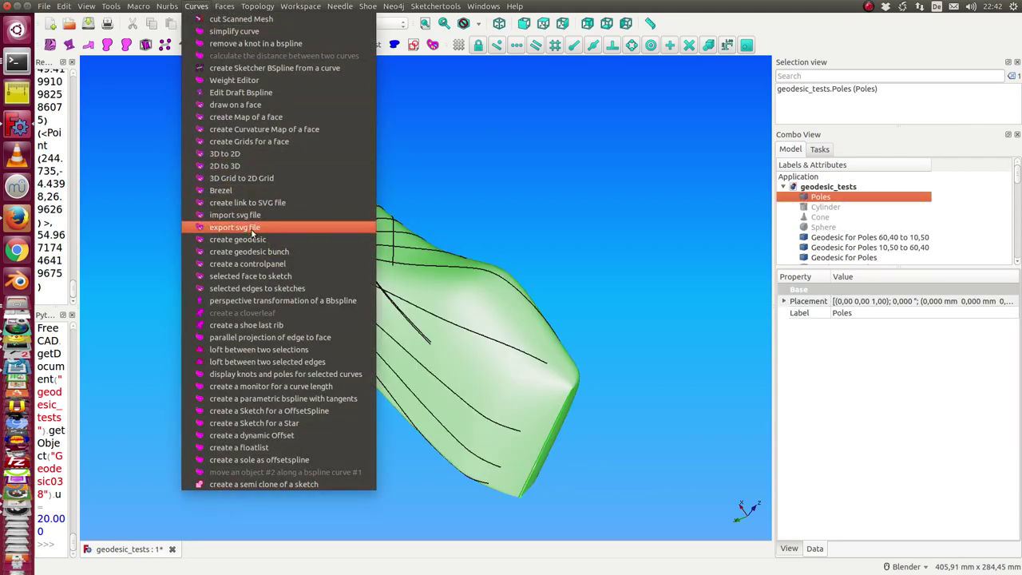
click(255, 251)
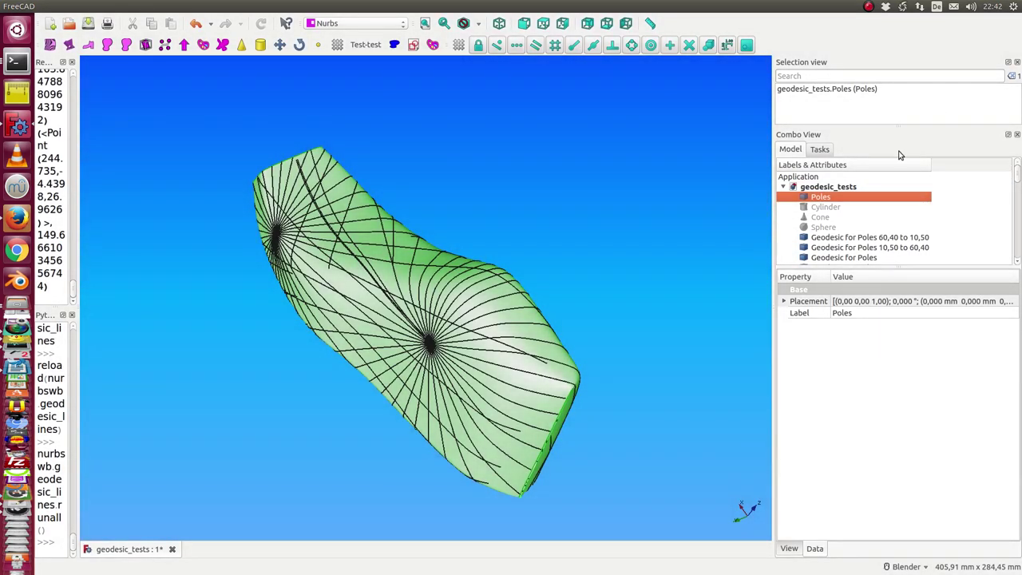
mouse_move(155, 407)
middle_down()
mouse_move(205, 369)
mouse_move(310, 342)
mouse_move(577, 176)
middle_up()
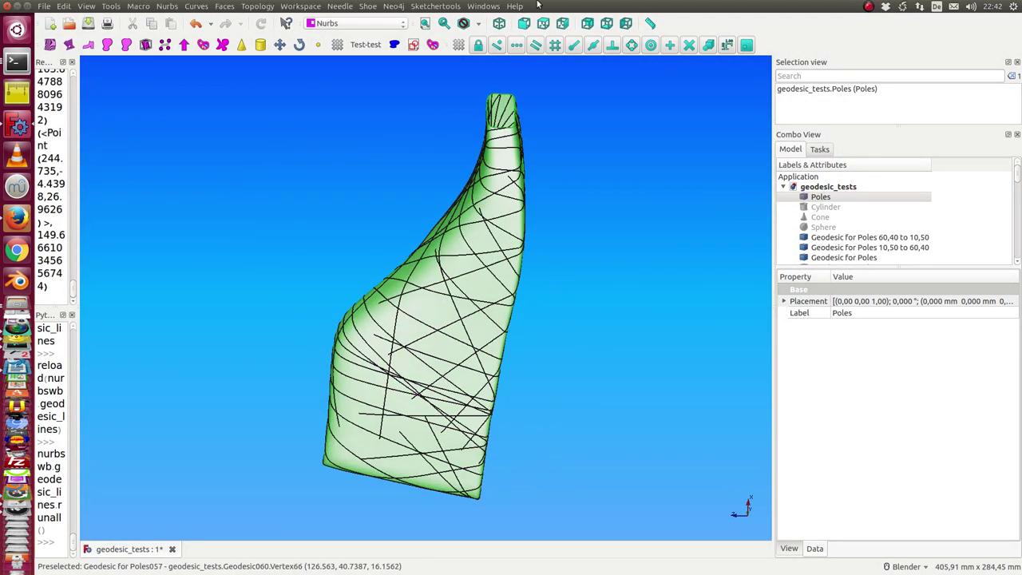